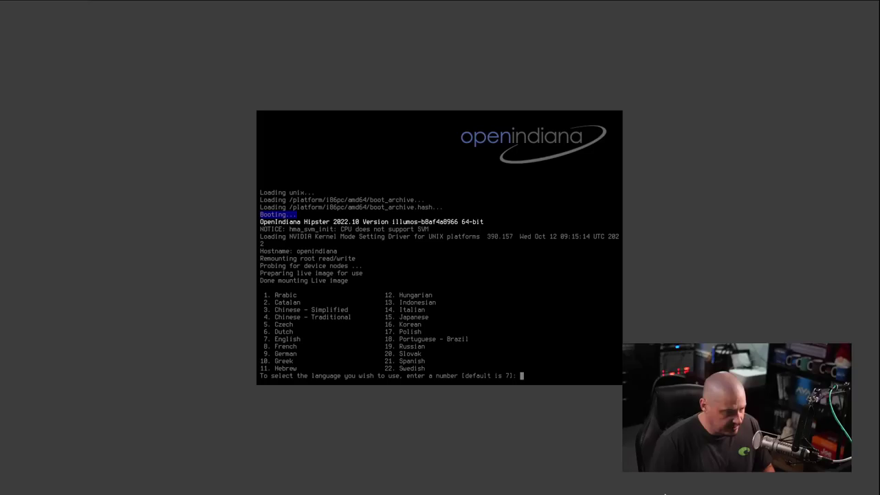
Choose English (7) at the console language prompt to start the live session
{"action": "type", "text": "7"}
{"action": "key", "text": "Return"}
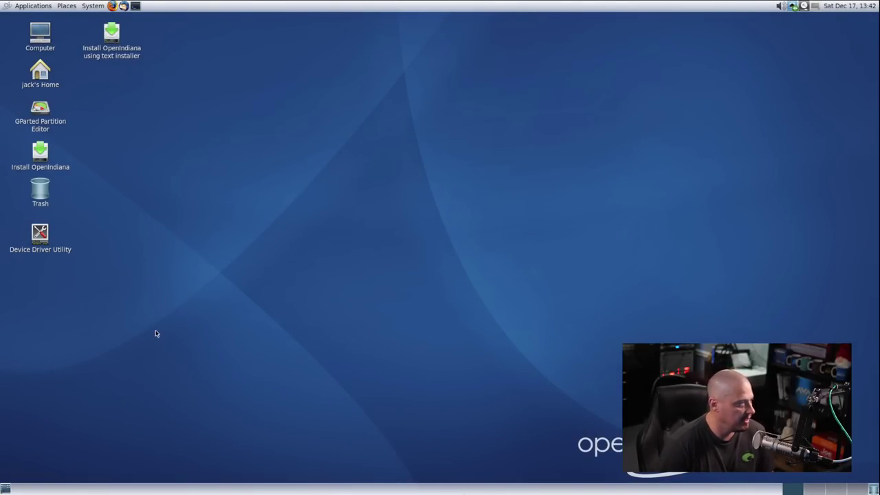
Review the desktop's install and partition shortcuts, then launch the graphical OpenIndiana installer
{"action": "left_click", "coordinate": [45, 162]}
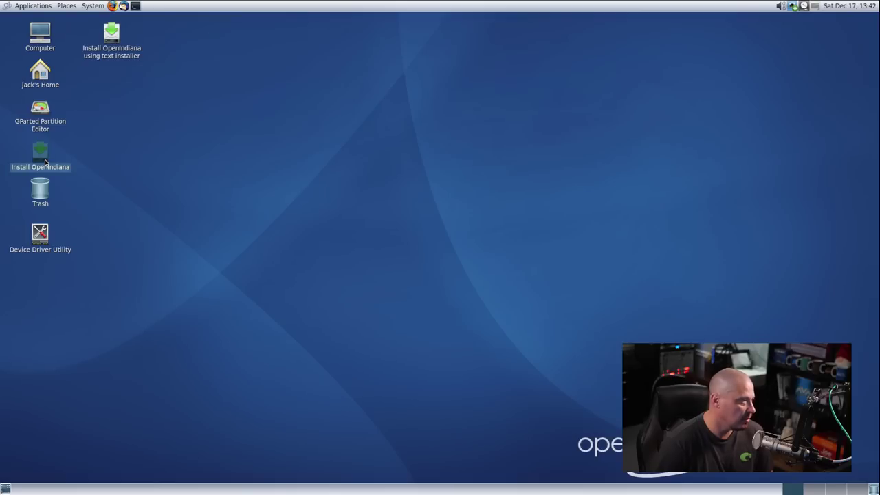
{"action": "left_click", "coordinate": [113, 35]}
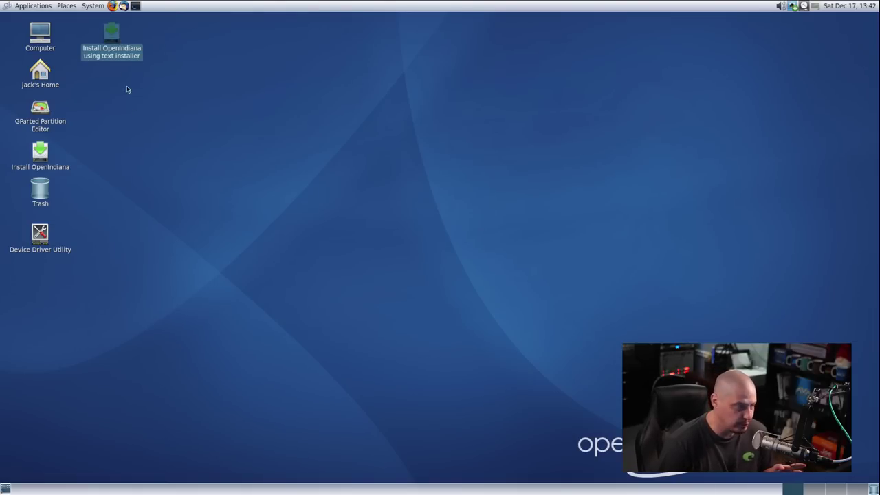
{"action": "left_click", "coordinate": [43, 121]}
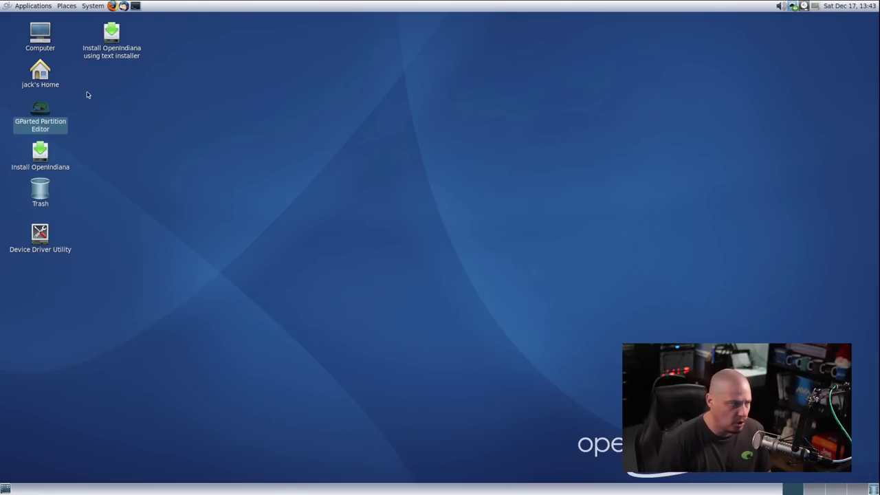
{"action": "left_click", "coordinate": [113, 60]}
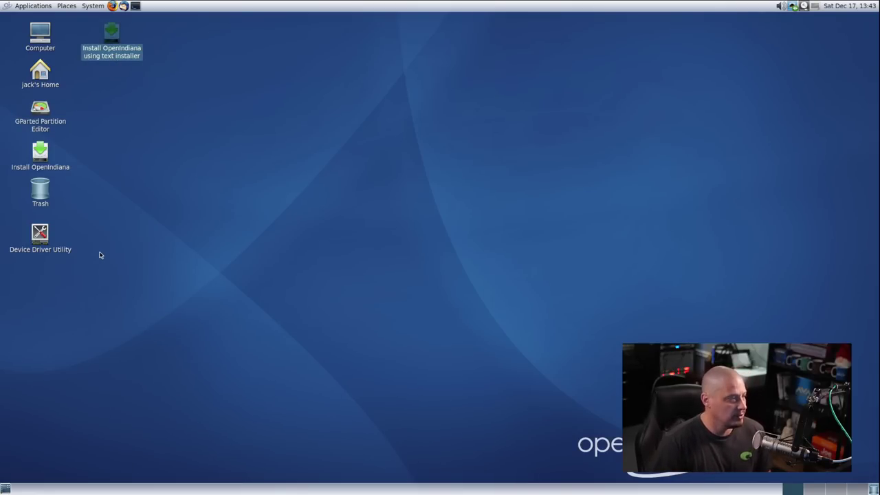
{"action": "left_click", "coordinate": [133, 240]}
{"action": "double_click", "coordinate": [43, 153]}
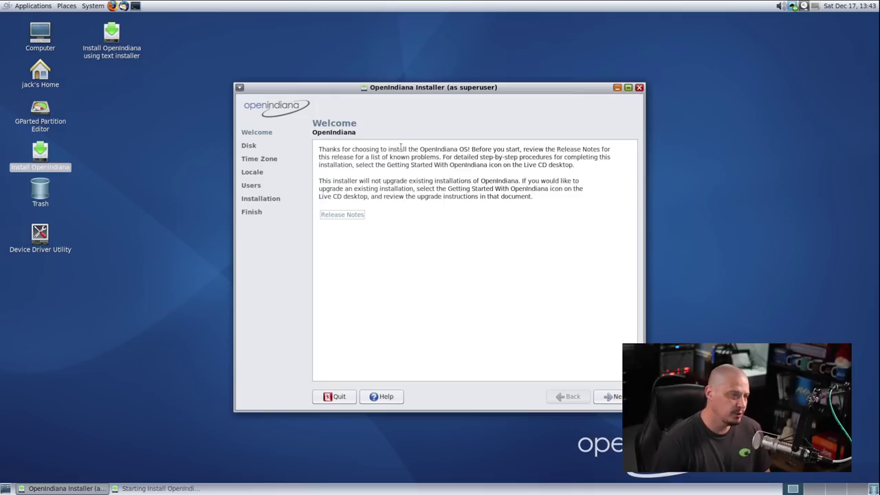
Keep the proposed Solaris2 partition, set the Chicago (Central) time zone, and keep the English locale
{"action": "left_click", "coordinate": [608, 397]}
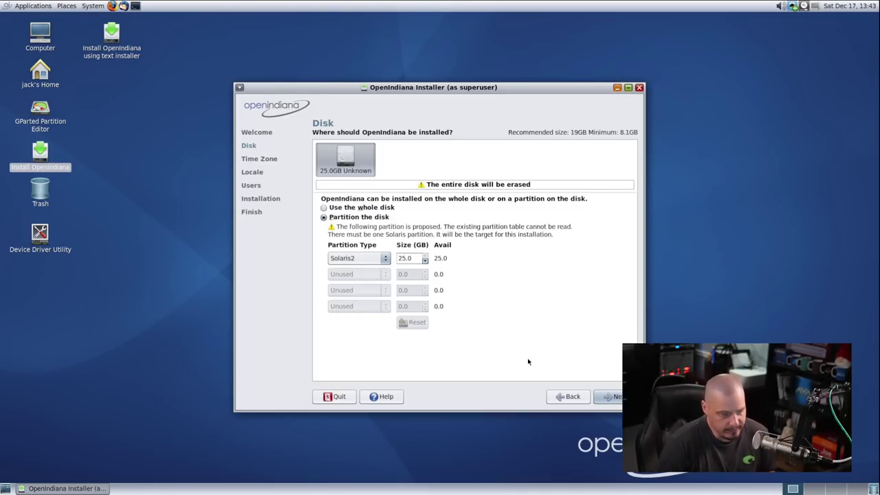
{"action": "left_click", "coordinate": [609, 397]}
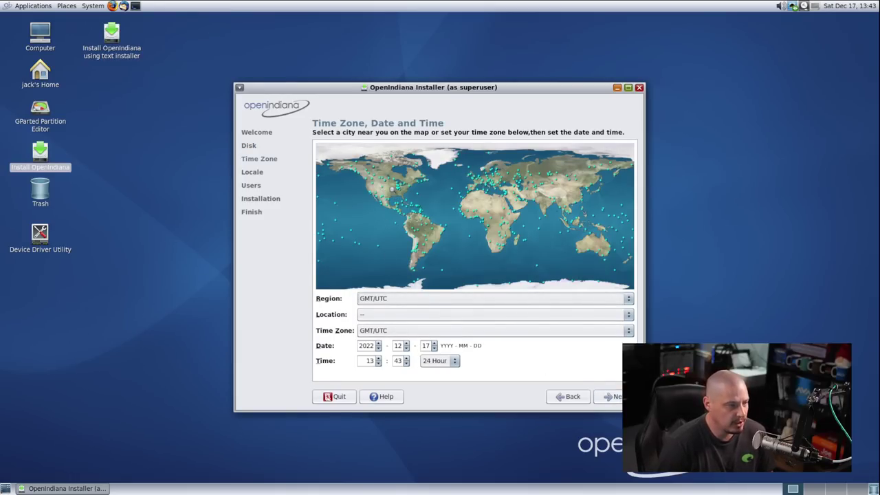
{"action": "left_click", "coordinate": [389, 190]}
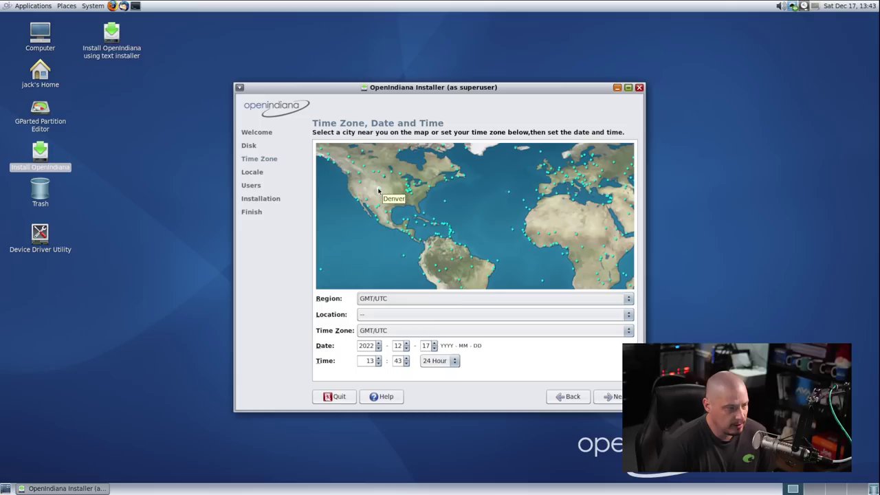
{"action": "left_click", "coordinate": [379, 190]}
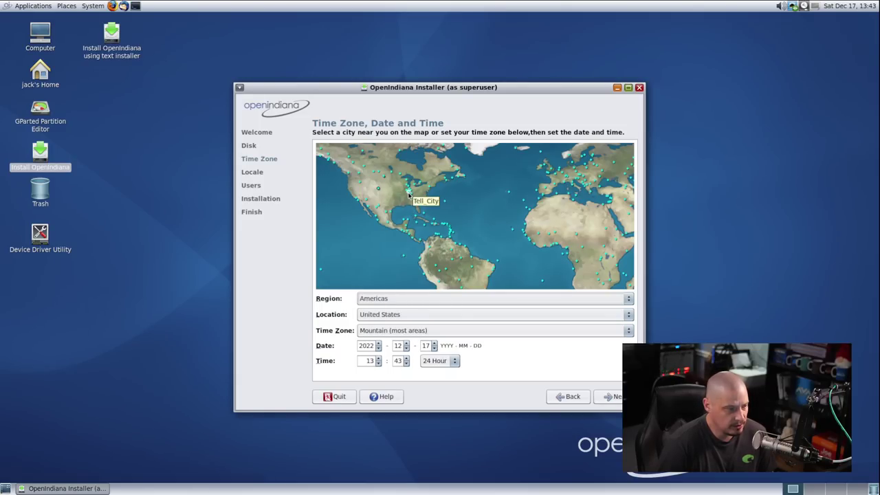
{"action": "left_click", "coordinate": [408, 188]}
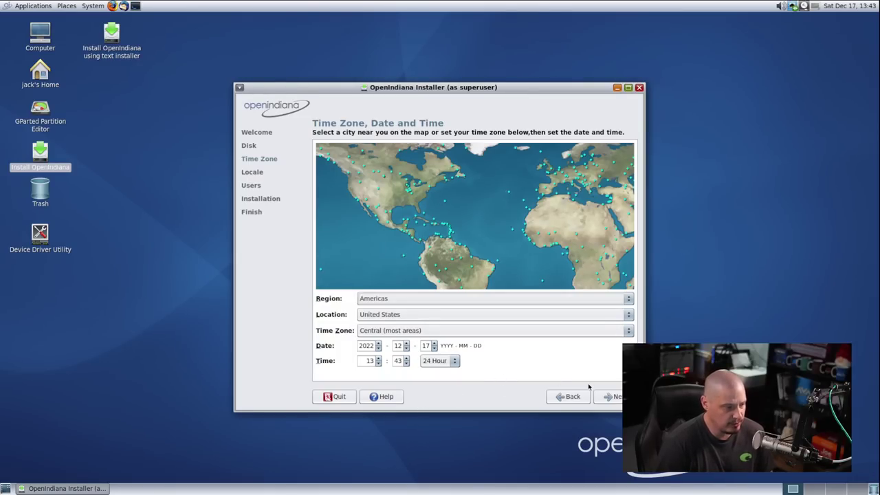
{"action": "left_click", "coordinate": [618, 396]}
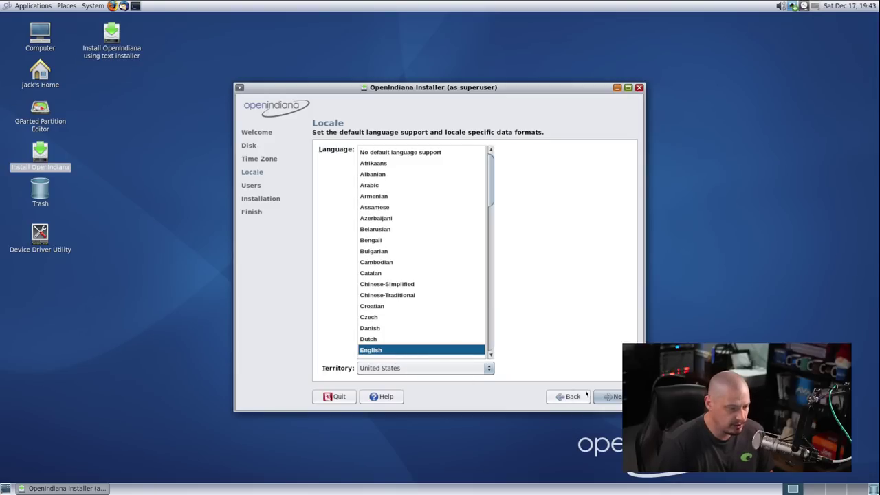
{"action": "left_click", "coordinate": [614, 397]}
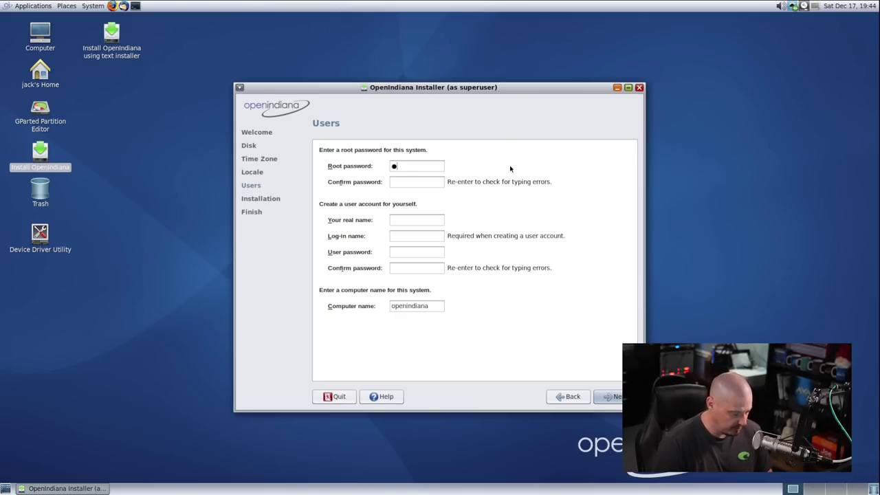
Enter the root password, the user's real name, log-in name and confirmed password, then continue
{"action": "type", "text": "•••"}
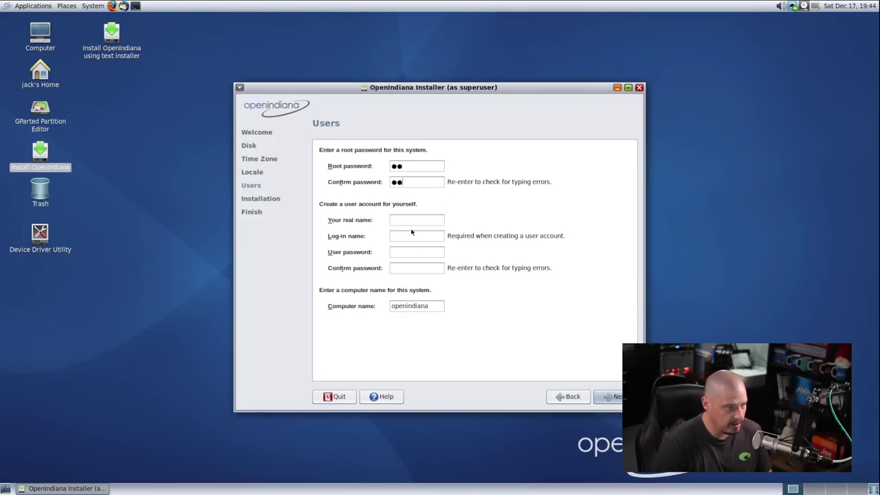
{"action": "left_click", "coordinate": [405, 219]}
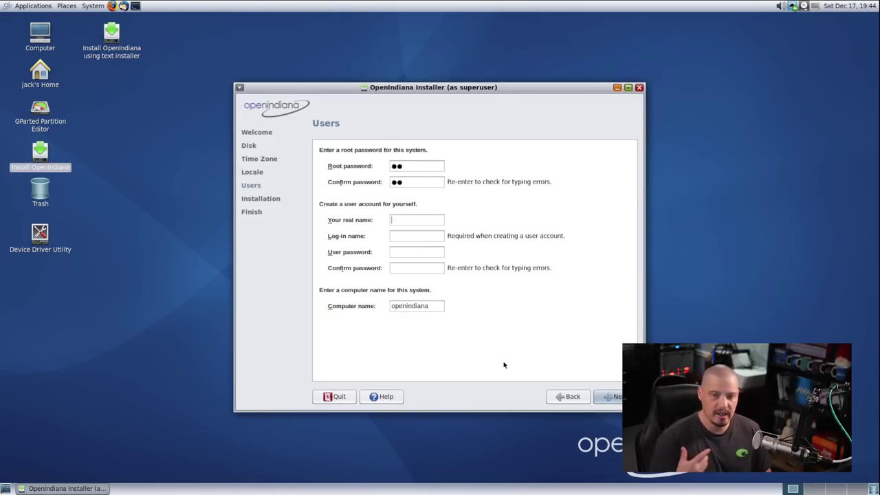
{"action": "type", "text": "dt"}
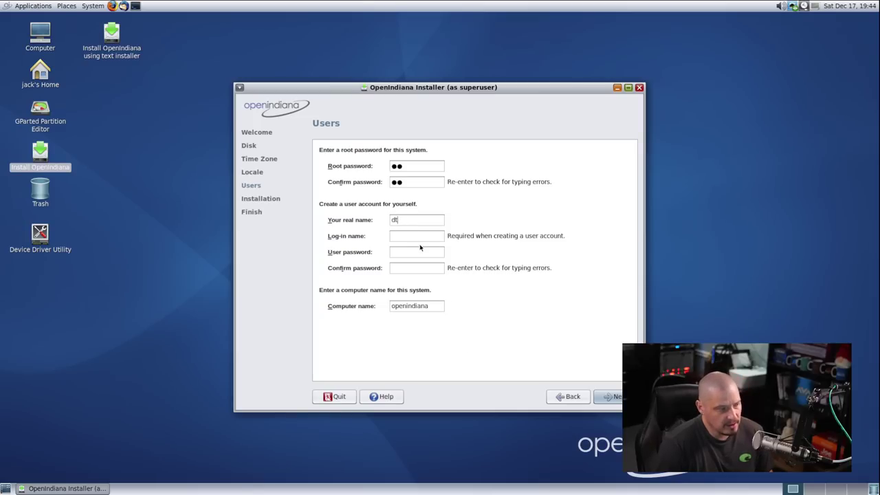
{"action": "left_click", "coordinate": [411, 236]}
{"action": "type", "text": "dt"}
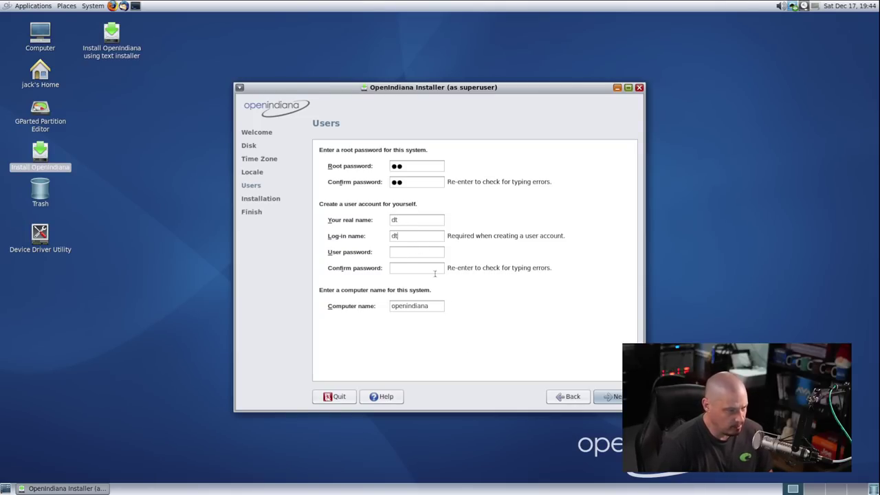
{"action": "left_click", "coordinate": [423, 252]}
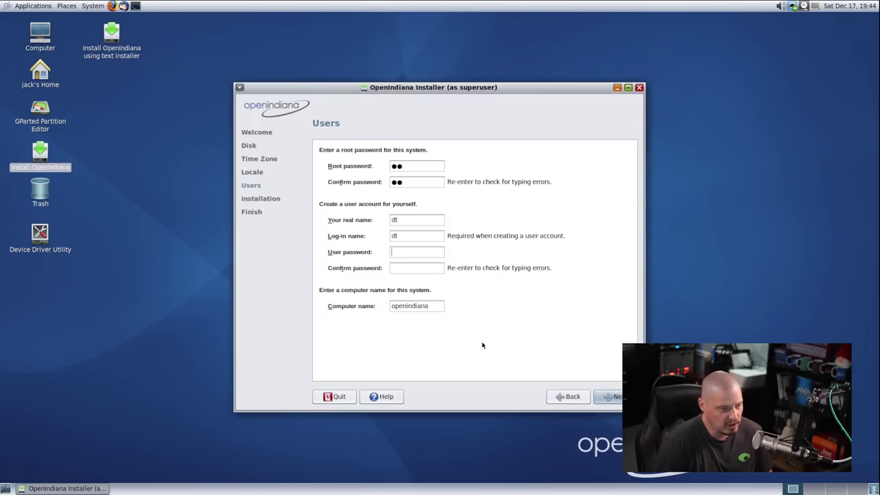
{"action": "type", "text": "dt"}
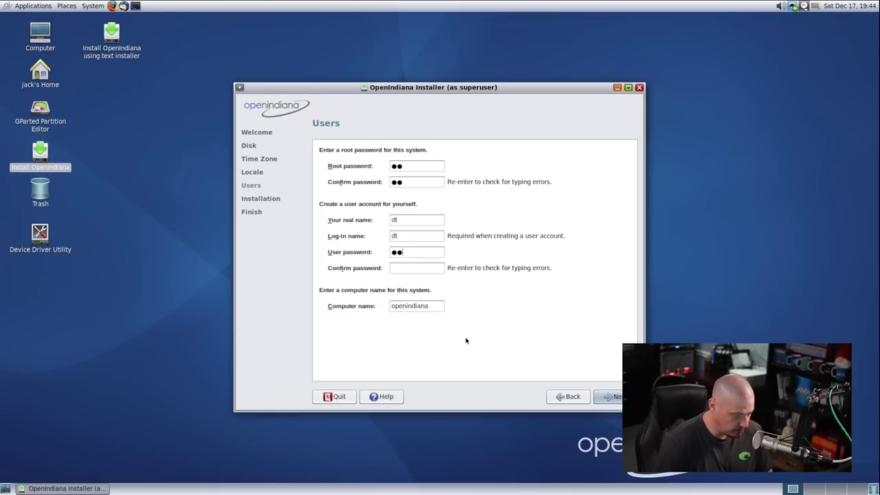
{"action": "left_click", "coordinate": [421, 270]}
{"action": "type", "text": "dt"}
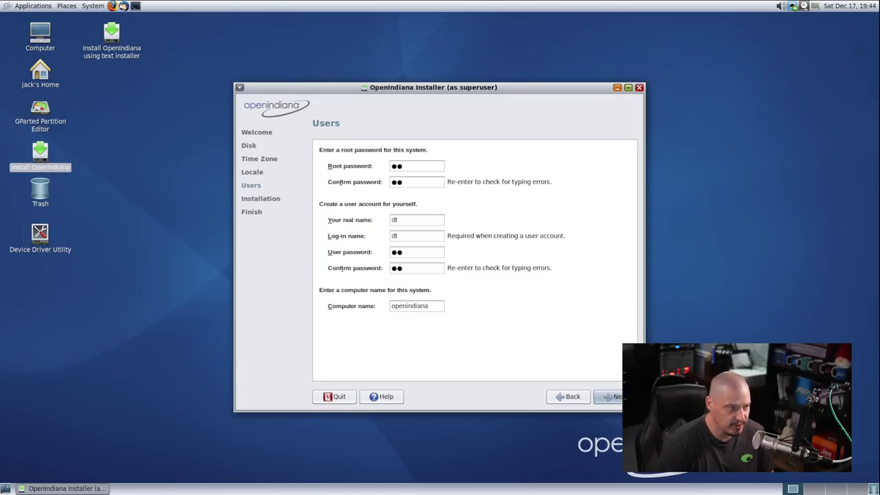
{"action": "left_click", "coordinate": [624, 397]}
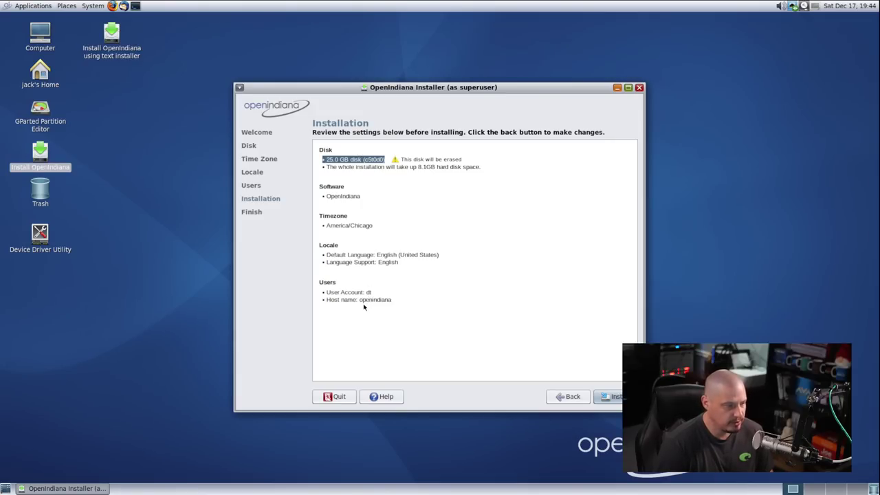
Start installing OpenIndiana onto the 25 GB disk and let it finish
{"action": "left_click", "coordinate": [617, 396]}
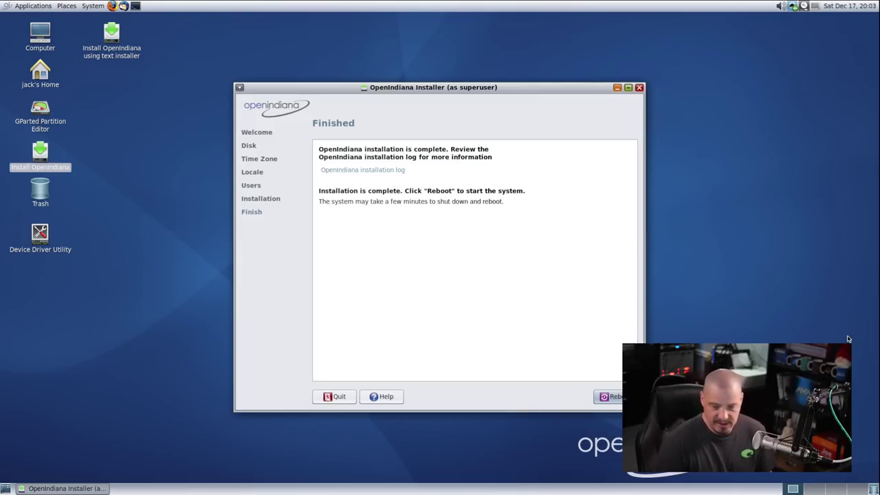
Reboot from the Finished page into the installed OpenIndiana system
{"action": "left_click", "coordinate": [614, 399]}
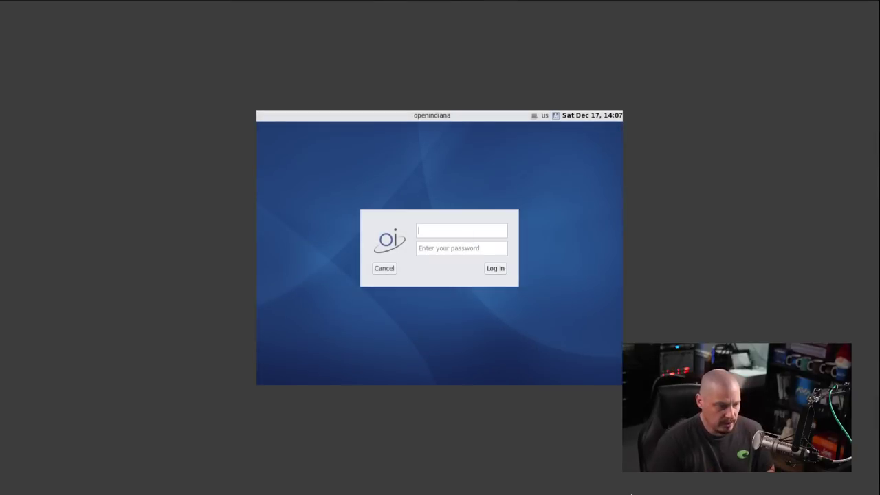
Log in with the new user's username and password at the login screen
{"action": "type", "text": "jay"}
{"action": "key", "text": "Return"}
{"action": "type", "text": "pass"}
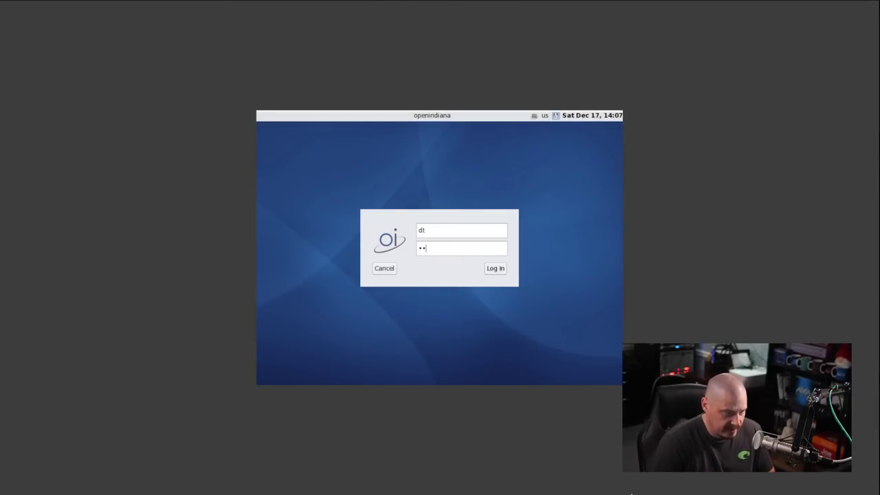
{"action": "key", "text": "Return"}
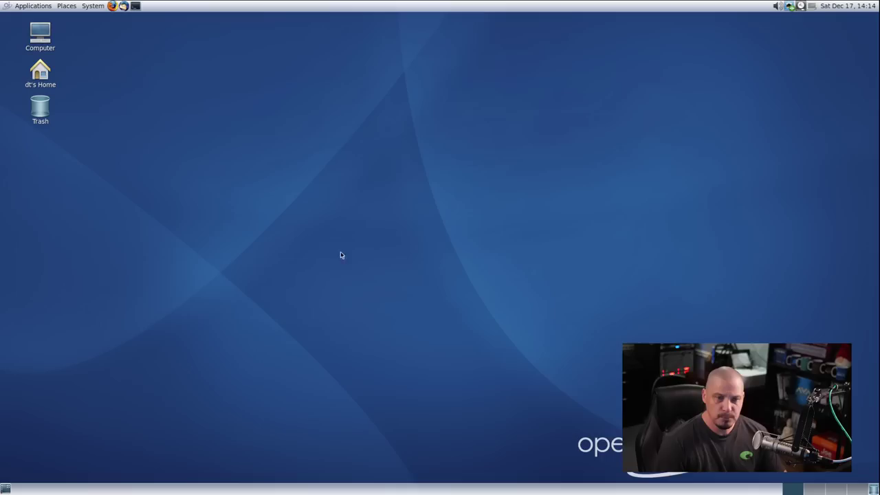
Open Character Map from Accessories, view its About information, then close it
{"action": "left_click", "coordinate": [41, 8]}
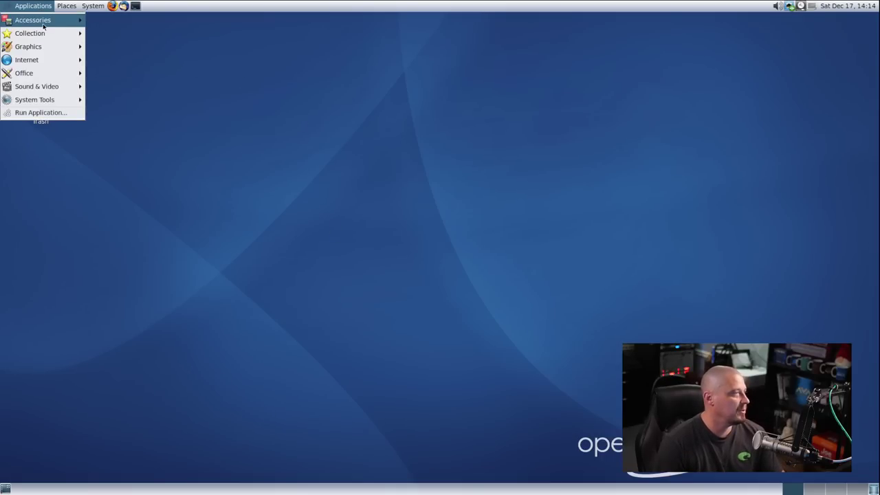
{"action": "mouse_move", "coordinate": [40, 19]}
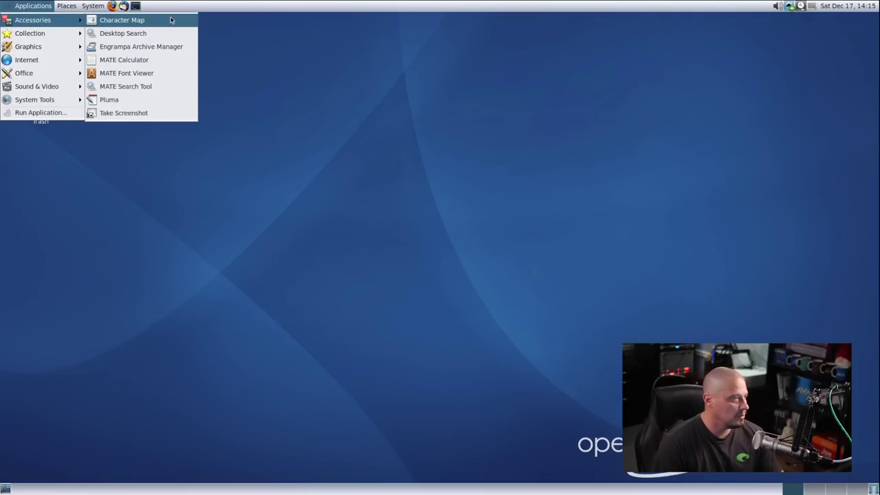
{"action": "left_click", "coordinate": [171, 20]}
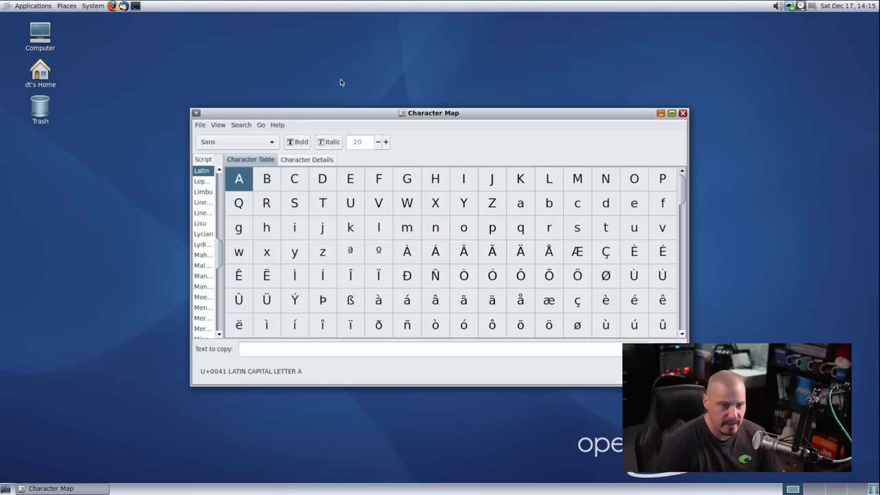
{"action": "left_click", "coordinate": [277, 124]}
{"action": "left_click", "coordinate": [289, 150]}
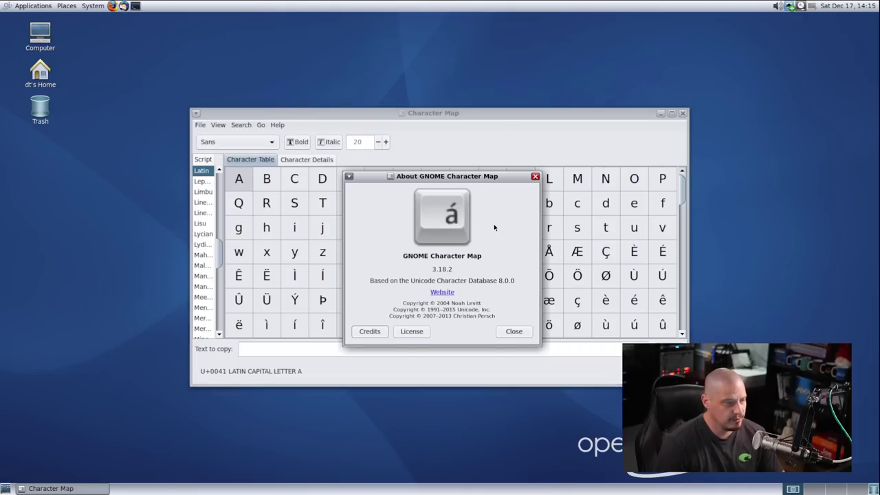
{"action": "left_click", "coordinate": [535, 176]}
{"action": "left_click", "coordinate": [683, 114]}
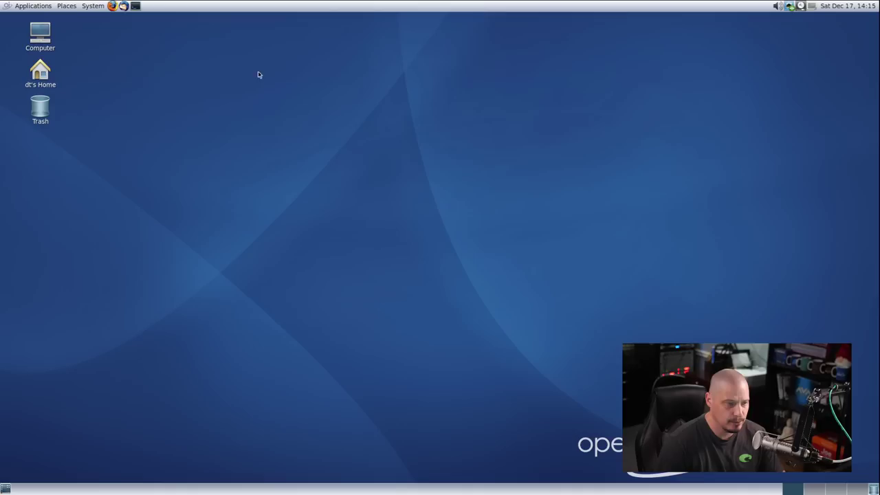
Launch MATE Calculator from the Accessories menu
{"action": "left_click", "coordinate": [34, 7]}
{"action": "mouse_move", "coordinate": [35, 22]}
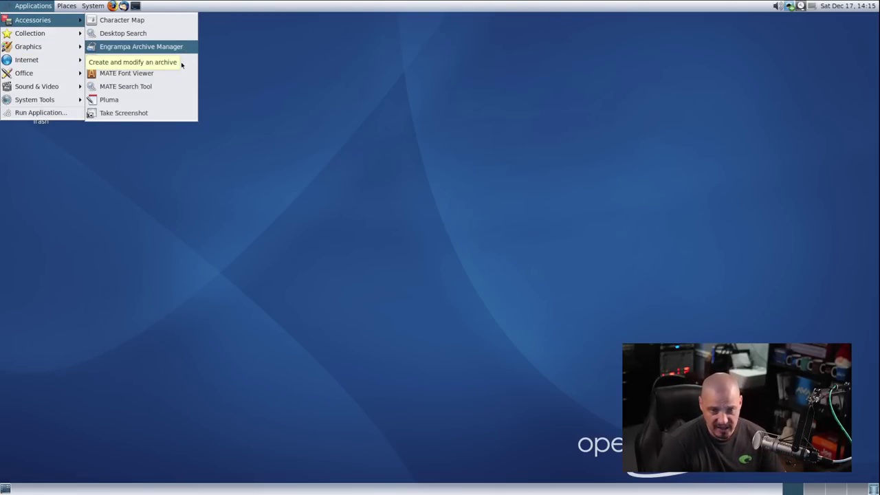
{"action": "left_click", "coordinate": [192, 61]}
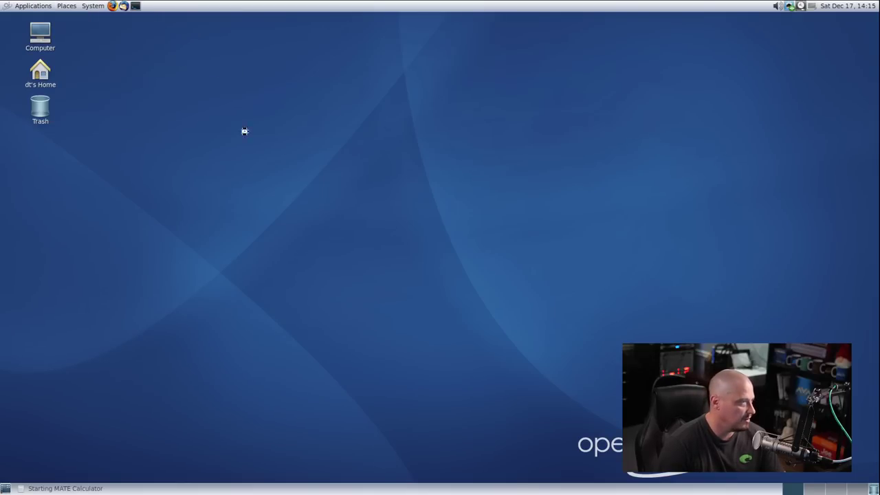
Check the Calculator's About box shows version 1.26.0, then close the Calculator
{"action": "left_click", "coordinate": [437, 196]}
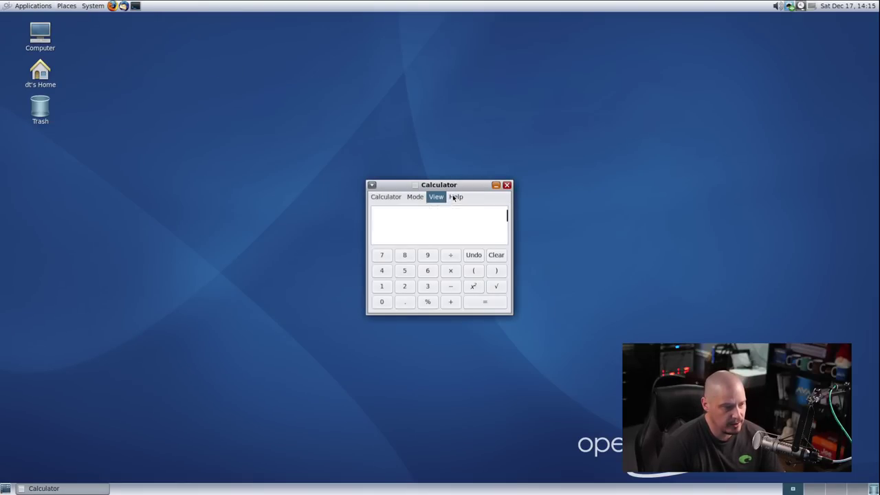
{"action": "mouse_move", "coordinate": [454, 197]}
{"action": "left_click", "coordinate": [473, 220]}
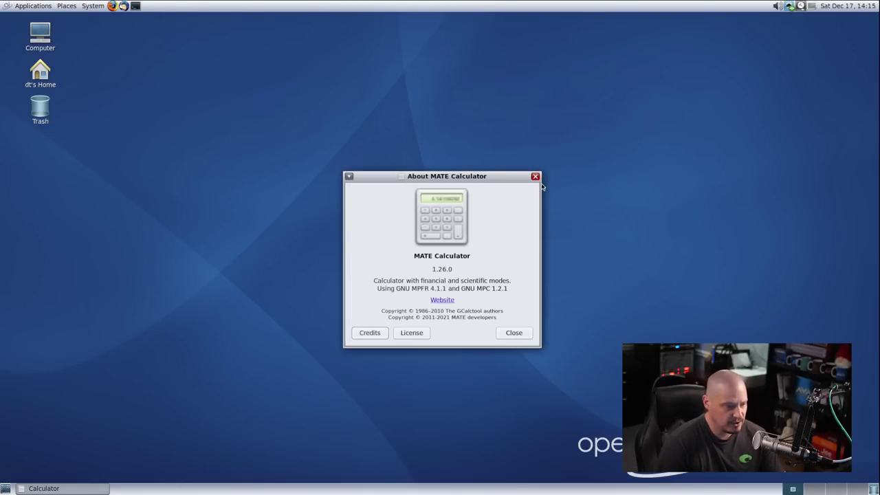
{"action": "left_click", "coordinate": [535, 176]}
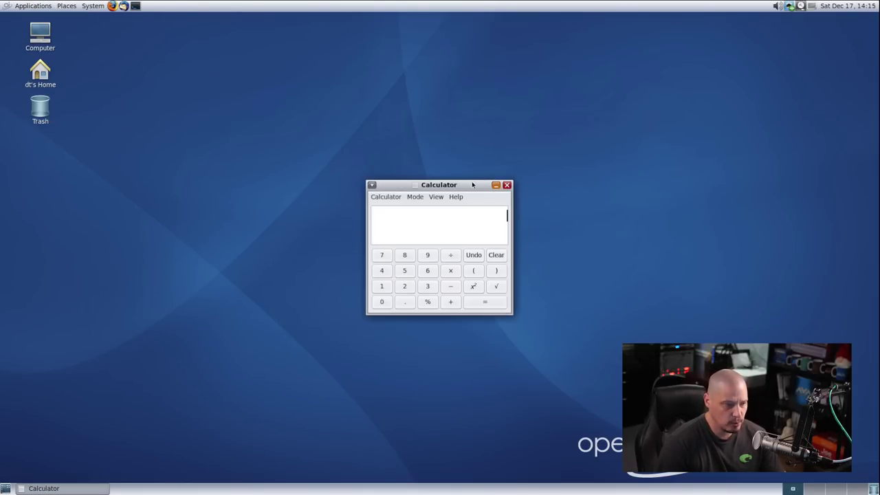
{"action": "left_click", "coordinate": [506, 185]}
Launch Pluma from Accessories, confirm its About box shows 1.26.0, then close the editor
{"action": "left_click", "coordinate": [32, 6]}
{"action": "mouse_move", "coordinate": [71, 26]}
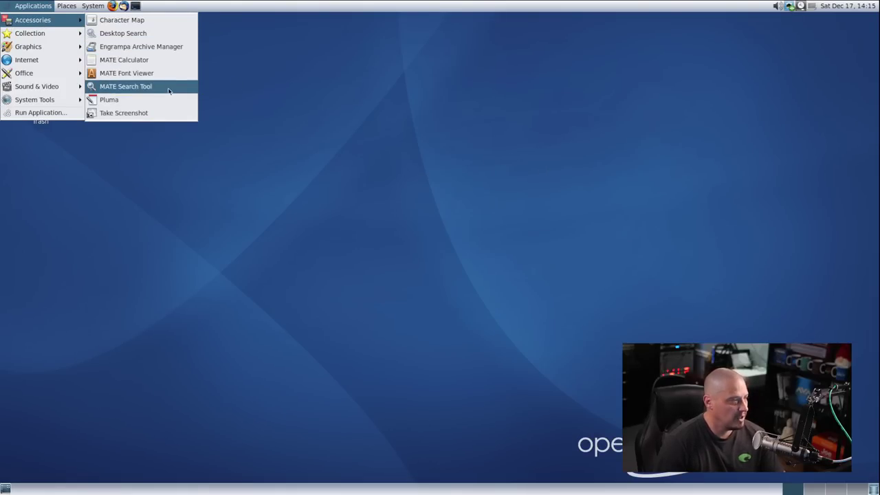
{"action": "left_click", "coordinate": [120, 100]}
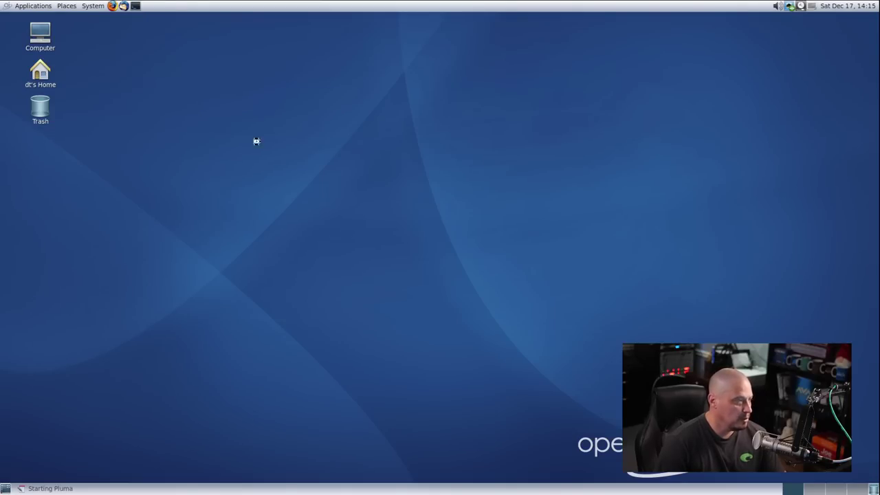
{"action": "left_click", "coordinate": [415, 143]}
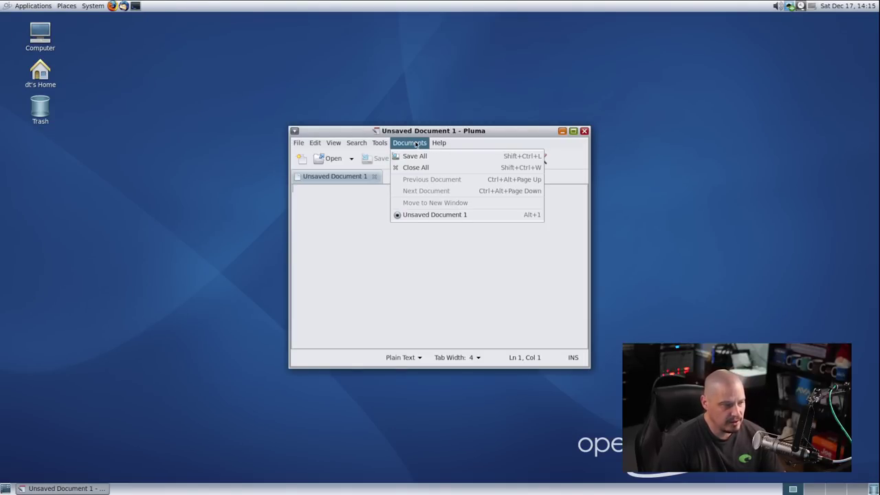
{"action": "mouse_move", "coordinate": [385, 146]}
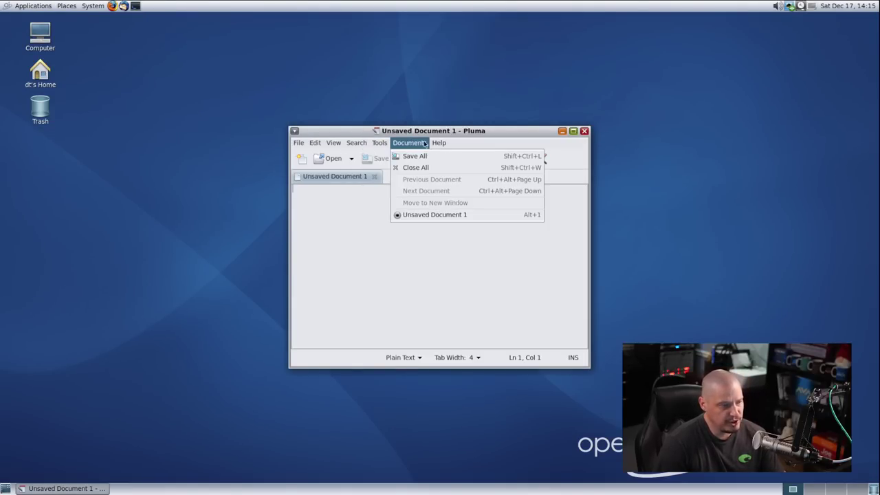
{"action": "left_click", "coordinate": [452, 170]}
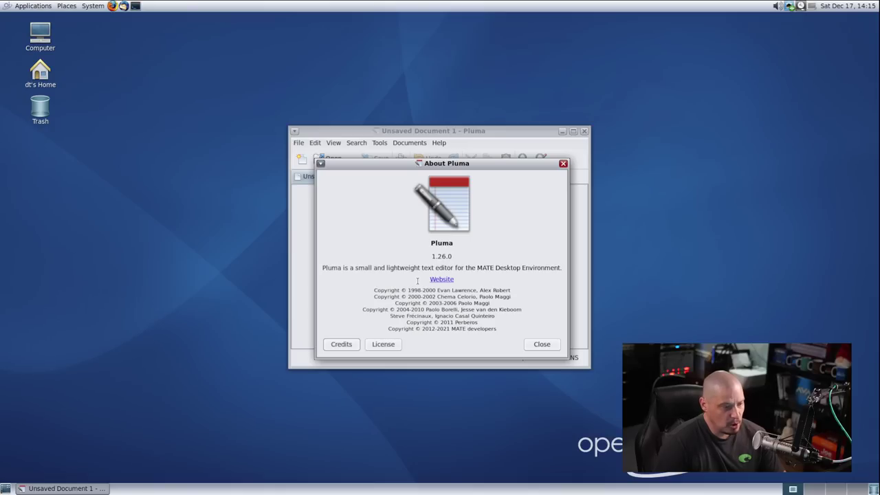
{"action": "left_click", "coordinate": [564, 163]}
{"action": "left_click", "coordinate": [584, 131]}
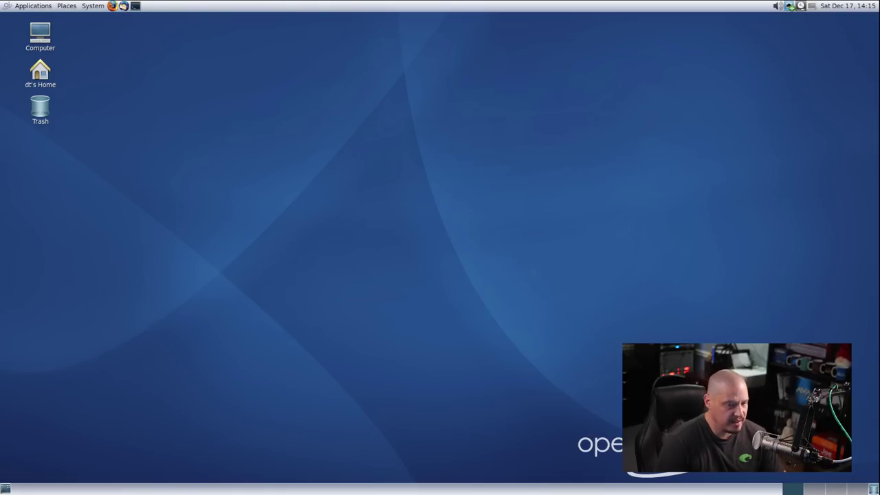
{"action": "left_click", "coordinate": [33, 5]}
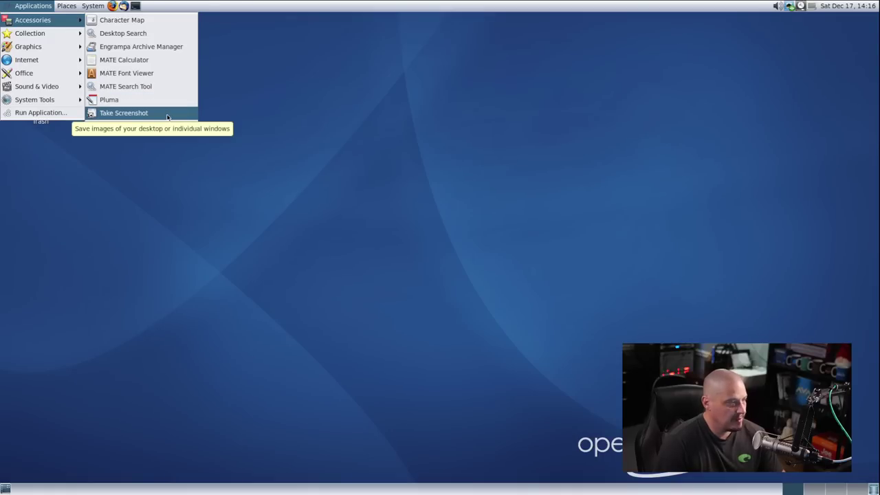
{"action": "mouse_move", "coordinate": [59, 34]}
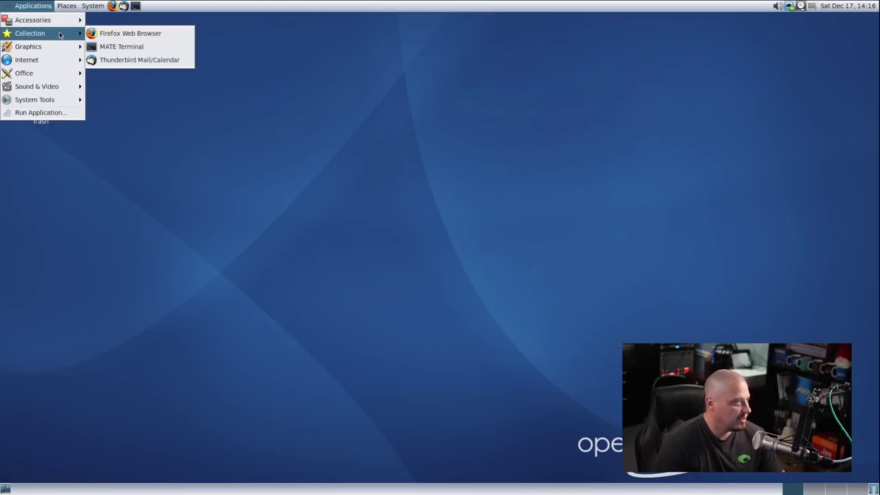
{"action": "left_click", "coordinate": [184, 35]}
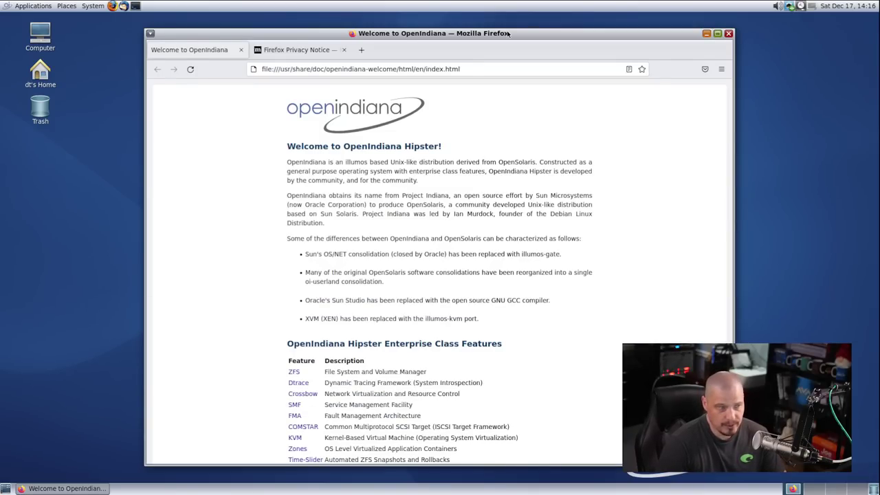
{"action": "double_click", "coordinate": [507, 33]}
{"action": "left_click", "coordinate": [214, 33]}
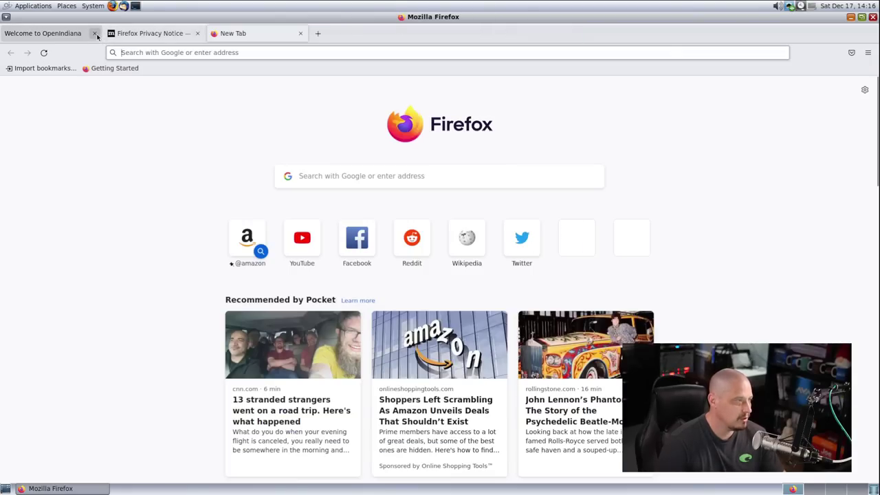
{"action": "left_click", "coordinate": [97, 36]}
{"action": "left_click", "coordinate": [97, 37]}
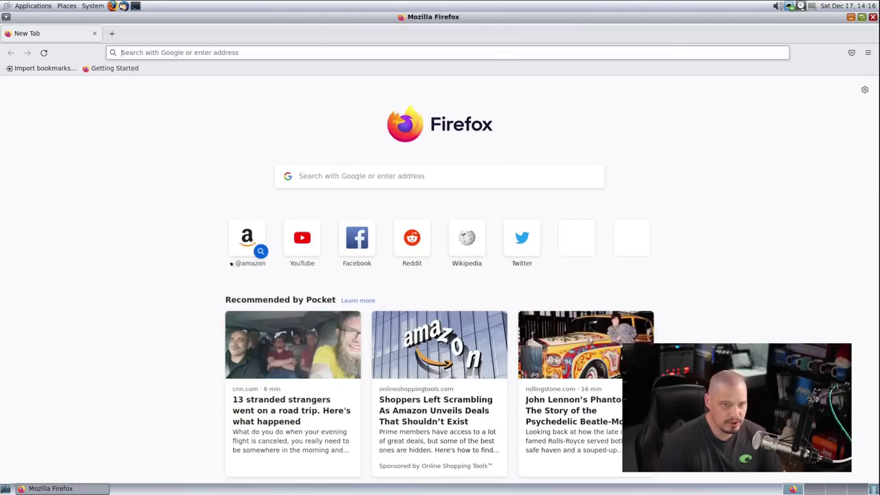
{"action": "left_click", "coordinate": [868, 52]}
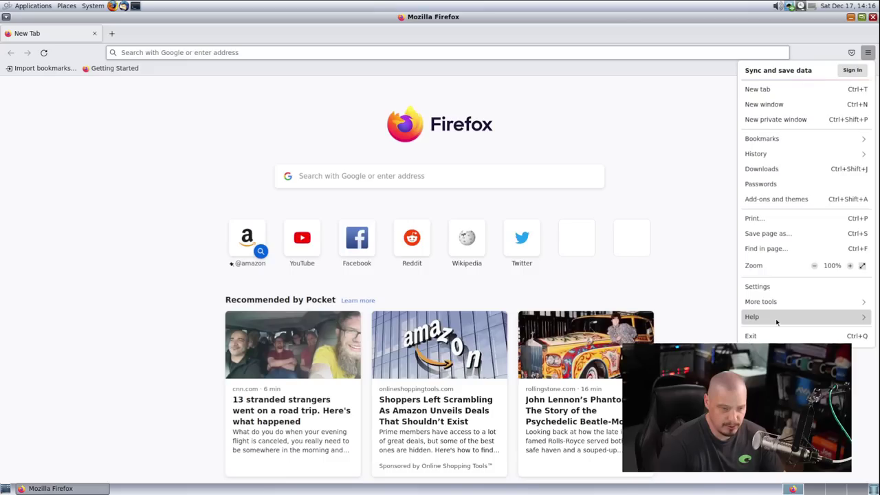
{"action": "left_click", "coordinate": [776, 319]}
{"action": "left_click", "coordinate": [783, 170]}
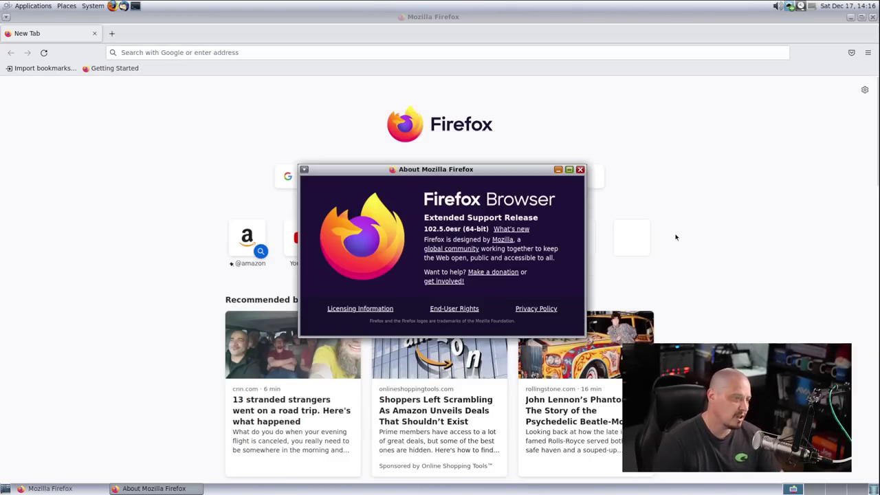
{"action": "left_click", "coordinate": [580, 169]}
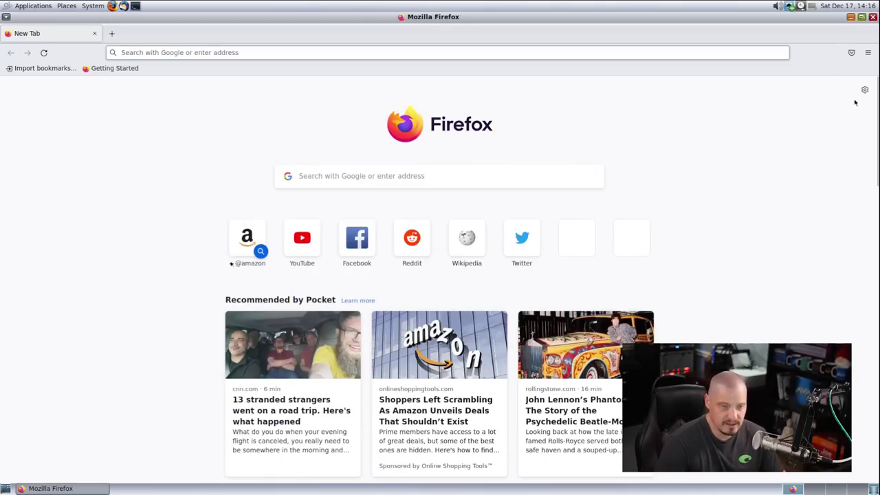
{"action": "left_click", "coordinate": [872, 17]}
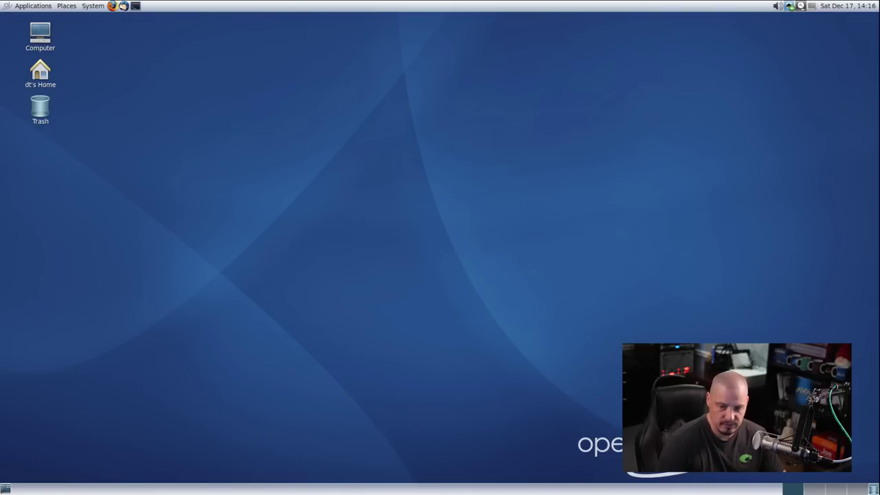
{"action": "left_click", "coordinate": [33, 5]}
{"action": "mouse_move", "coordinate": [61, 34]}
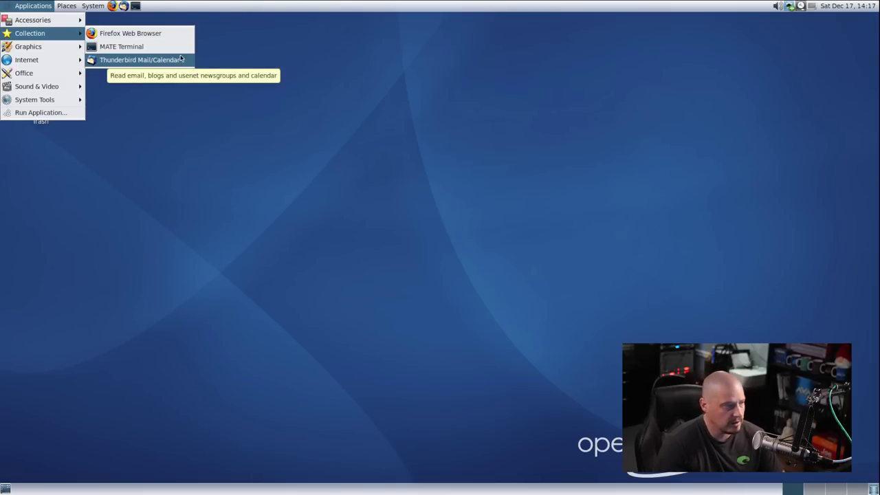
{"action": "left_click", "coordinate": [184, 50]}
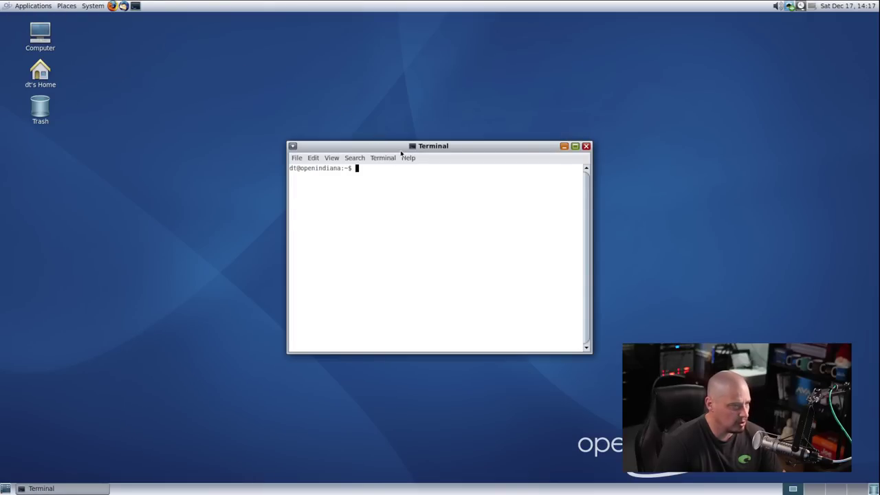
{"action": "left_click", "coordinate": [384, 157]}
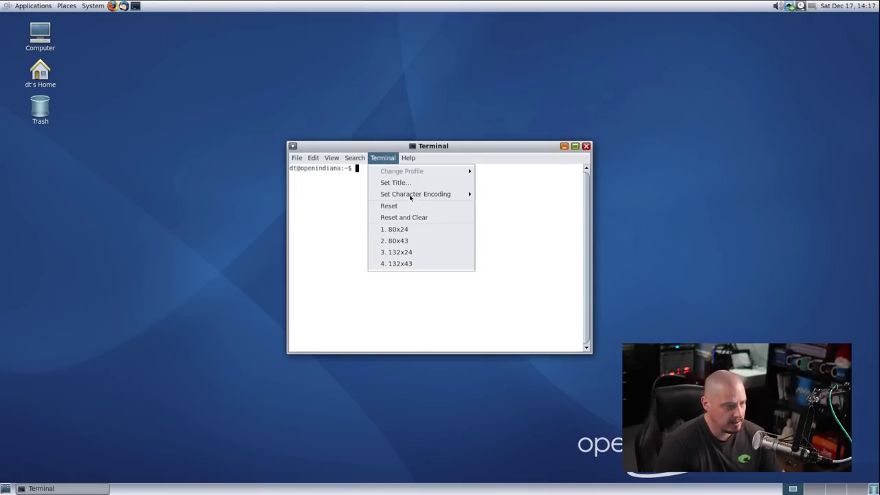
{"action": "left_click", "coordinate": [410, 158]}
{"action": "left_click", "coordinate": [428, 183]}
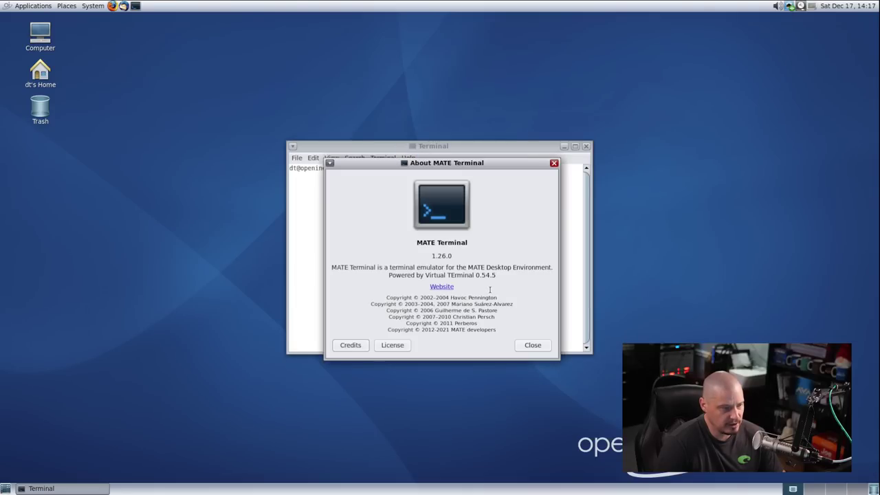
{"action": "left_click", "coordinate": [554, 163]}
{"action": "left_click", "coordinate": [587, 146]}
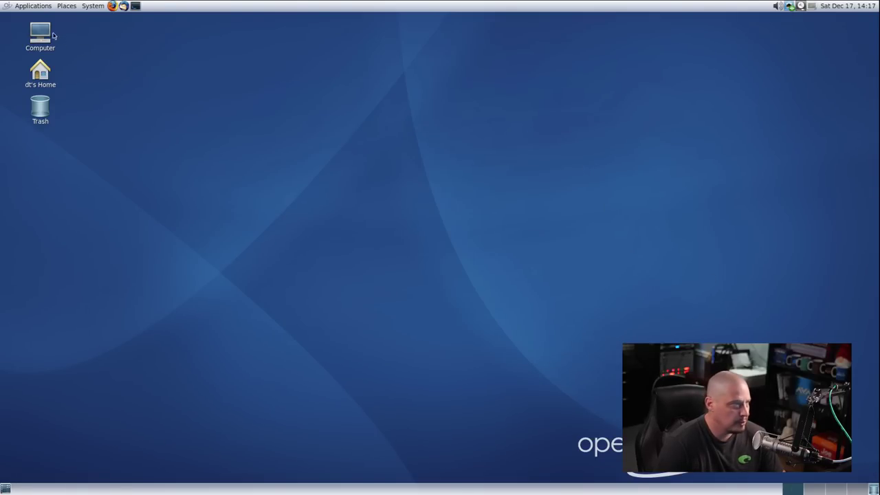
Launch the Pidgin chat client from the Internet applications menu
{"action": "left_click", "coordinate": [31, 6]}
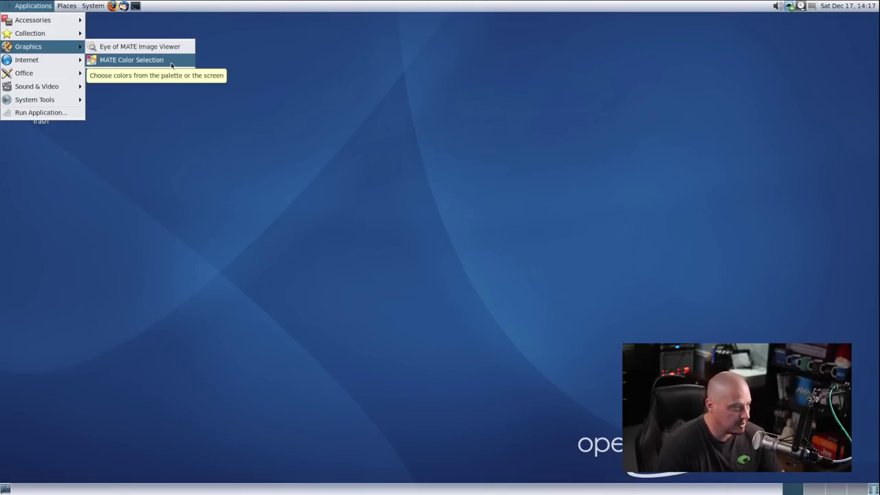
{"action": "mouse_move", "coordinate": [60, 62]}
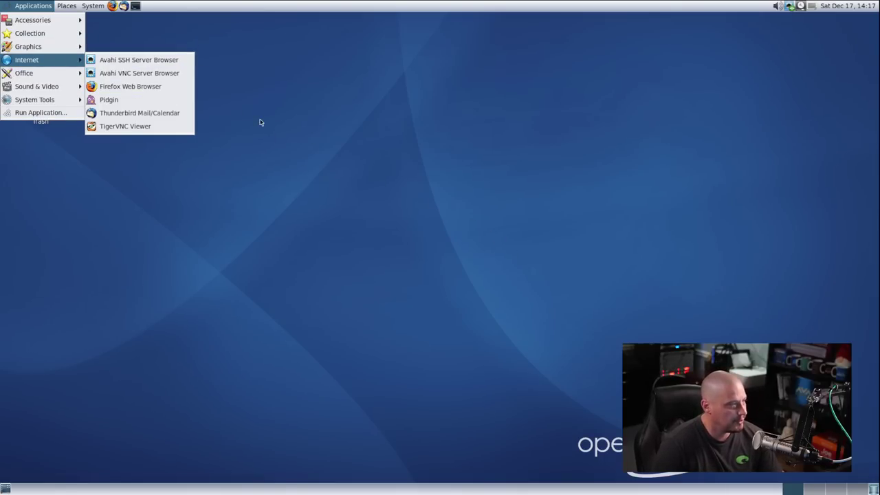
{"action": "left_click", "coordinate": [160, 103]}
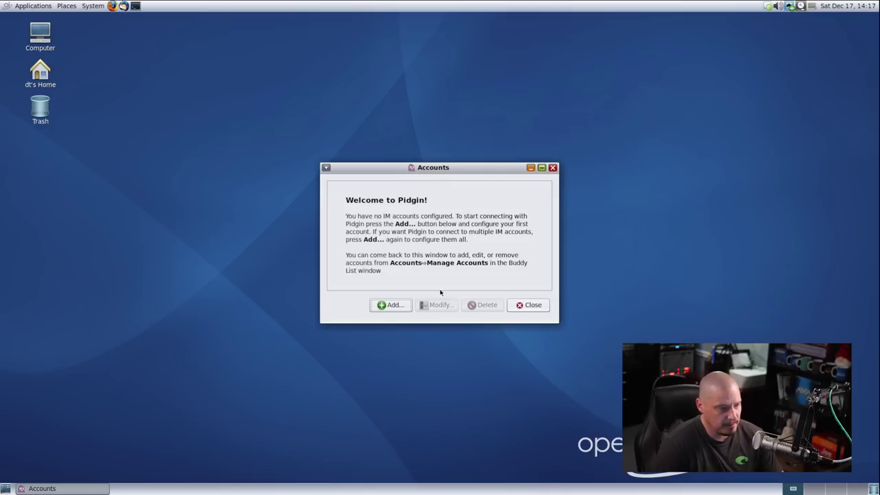
Start adding a Bonjour account, cancel it, and close Pidgin's Accounts window
{"action": "left_click", "coordinate": [389, 308]}
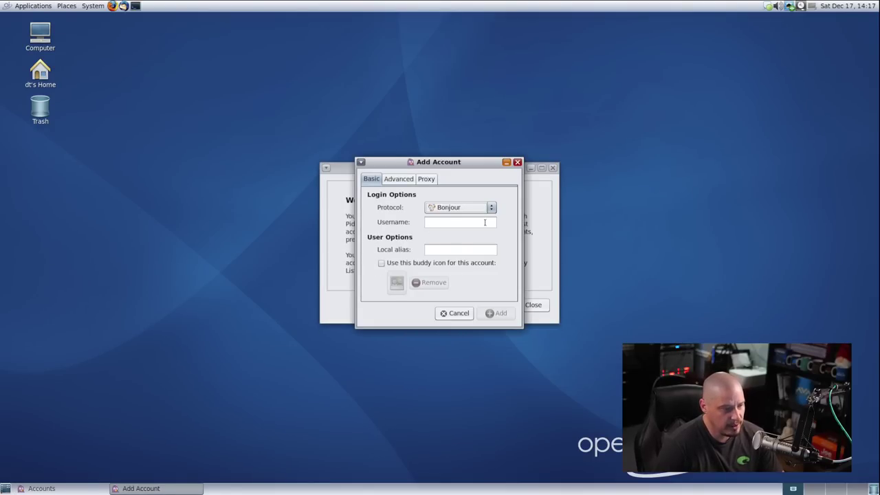
{"action": "left_click", "coordinate": [484, 208]}
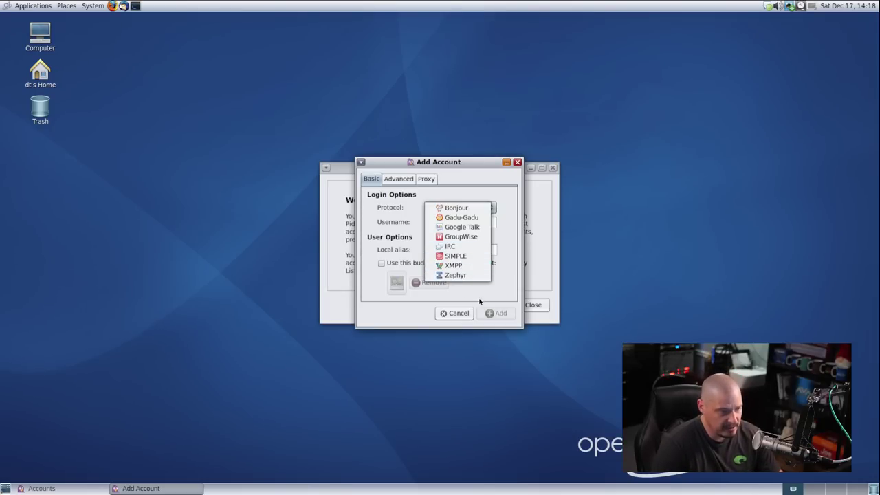
{"action": "left_click", "coordinate": [517, 166]}
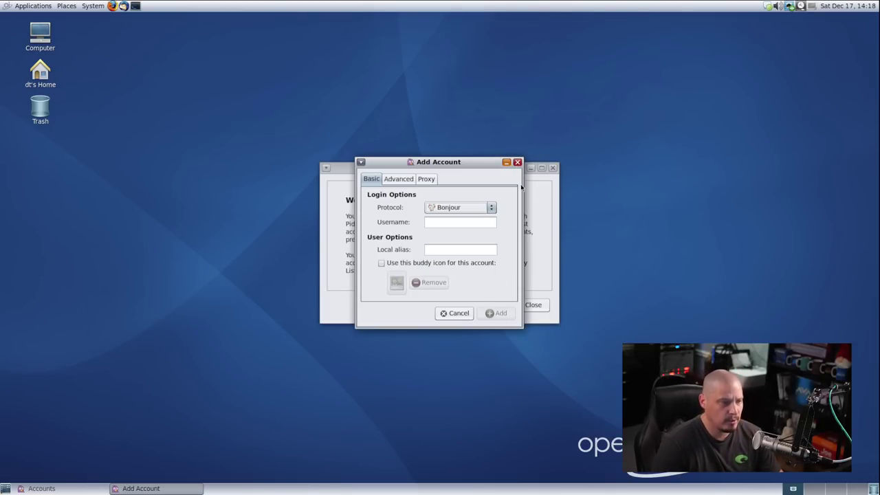
{"action": "left_click", "coordinate": [458, 313]}
{"action": "left_click", "coordinate": [552, 168]}
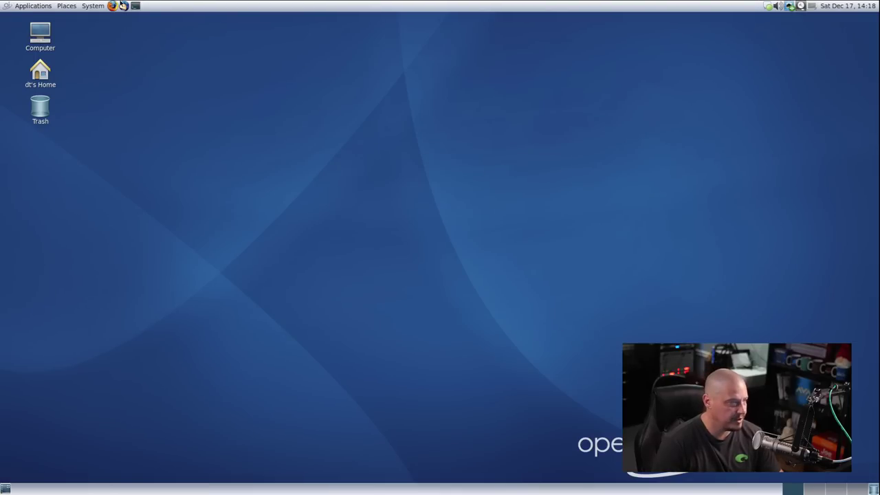
{"action": "left_click", "coordinate": [31, 5]}
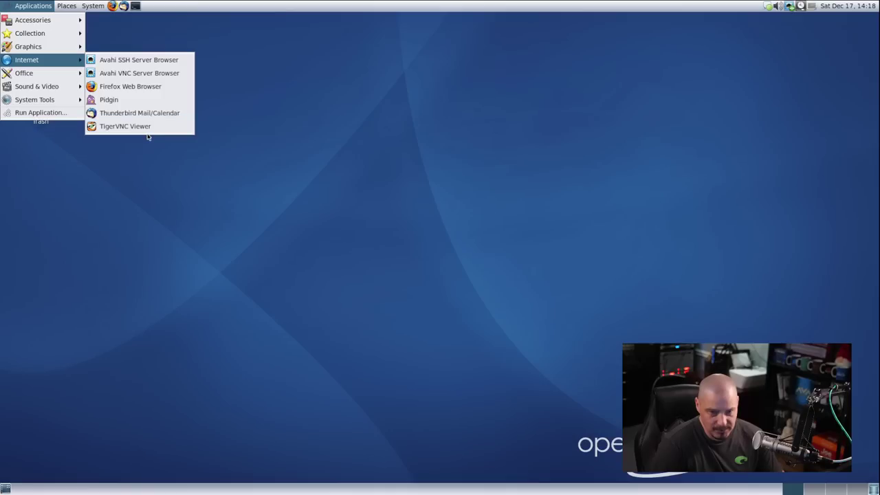
Show the Sound & Video applications submenu, listing Brasero, CD Ripper and Sound
{"action": "mouse_move", "coordinate": [46, 78]}
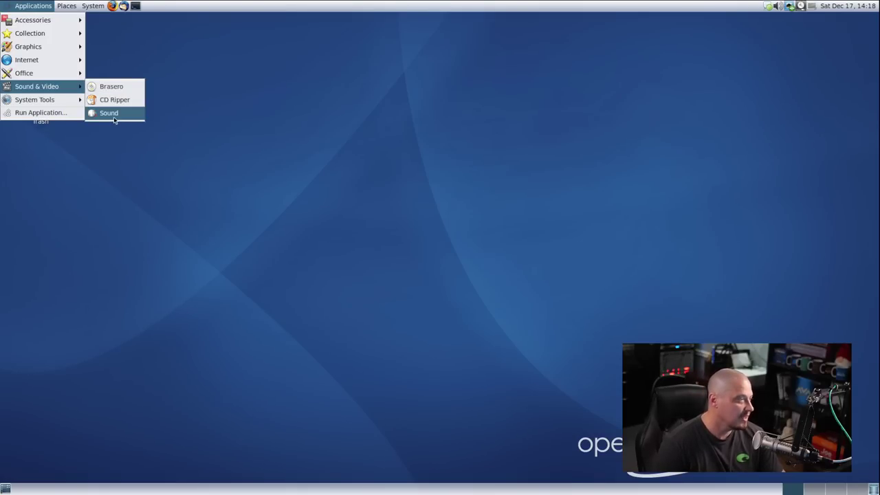
Launch Brasero, confirm in its About box that it is version 3.12.3, then close it
{"action": "left_click", "coordinate": [111, 86]}
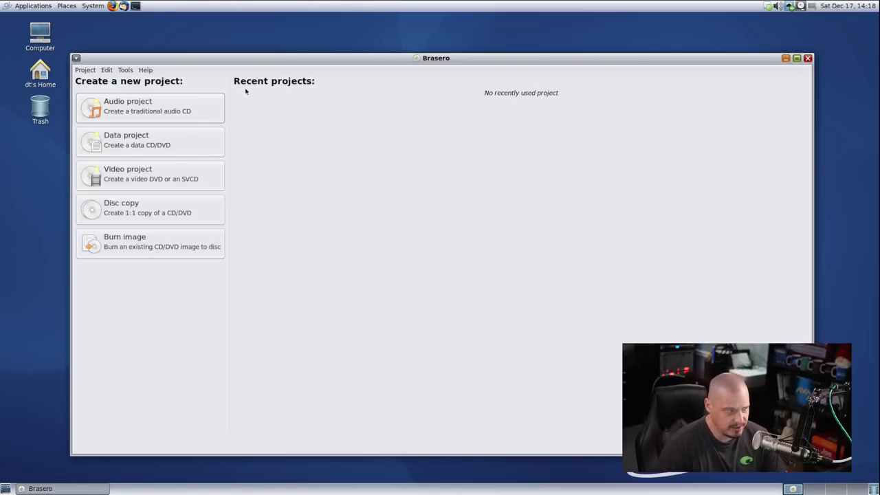
{"action": "left_click", "coordinate": [145, 69]}
{"action": "left_click", "coordinate": [157, 99]}
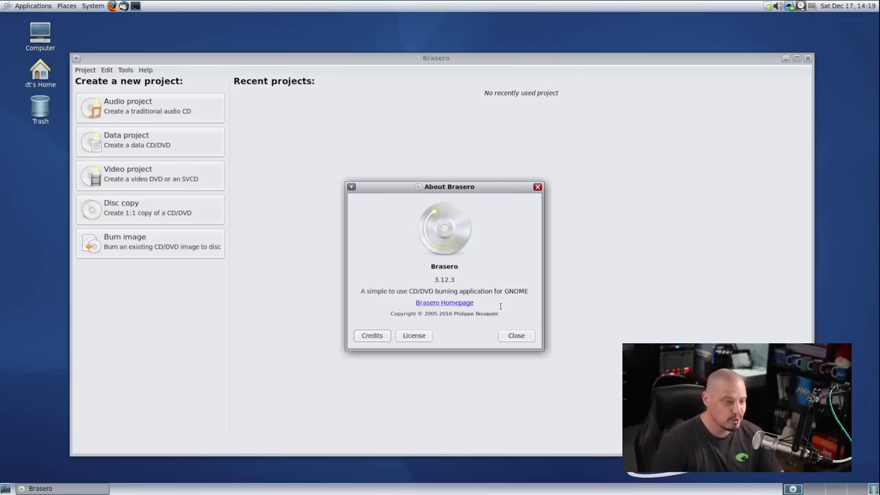
{"action": "left_click", "coordinate": [537, 187]}
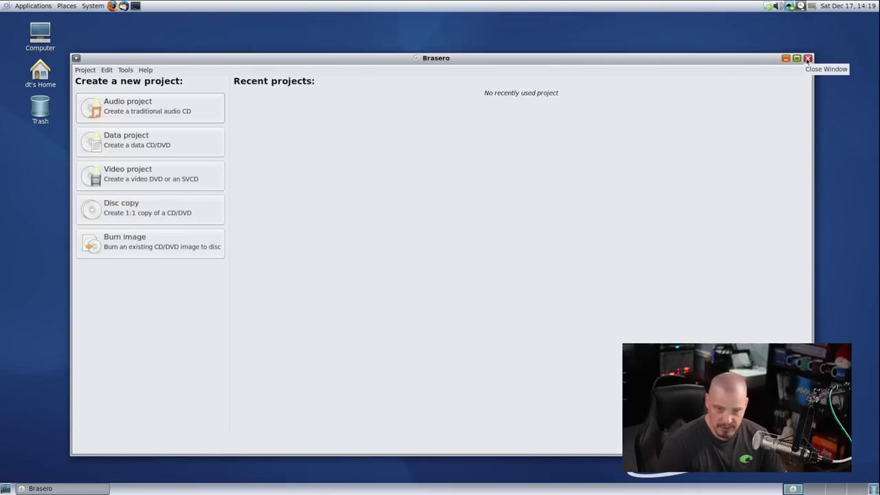
{"action": "left_click", "coordinate": [808, 59]}
Open Caja on the home folder, show hidden files for 19 items, close it, and reopen System Tools
{"action": "left_click", "coordinate": [33, 6]}
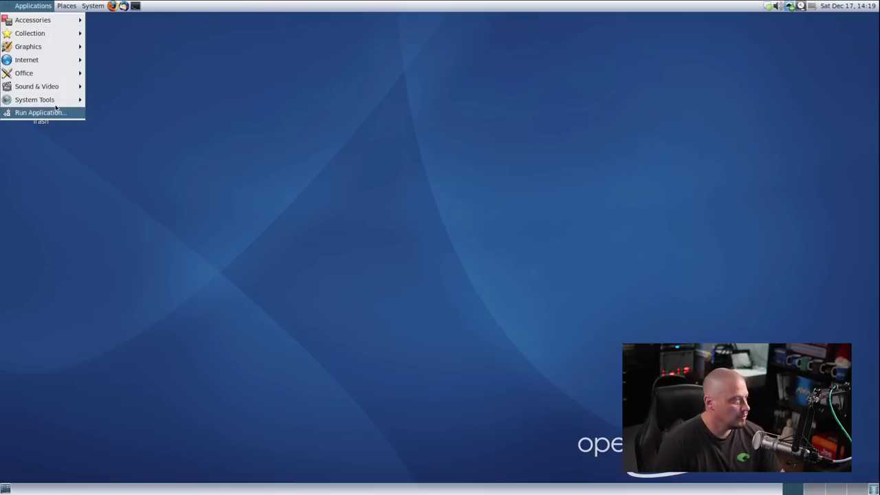
{"action": "mouse_move", "coordinate": [56, 101]}
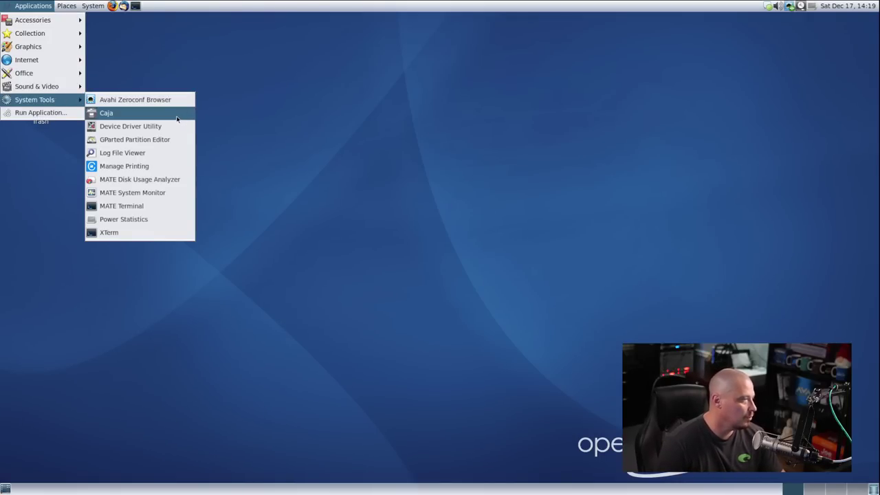
{"action": "left_click", "coordinate": [137, 112]}
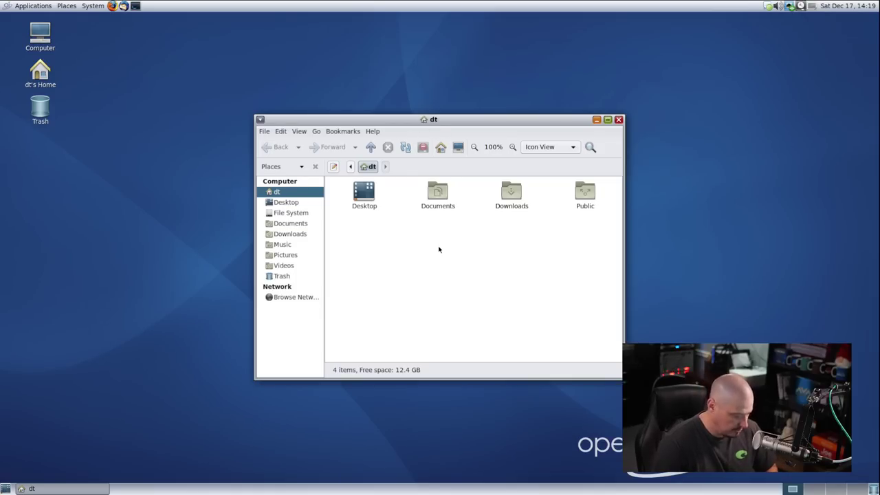
{"action": "key", "text": "ctrl+h"}
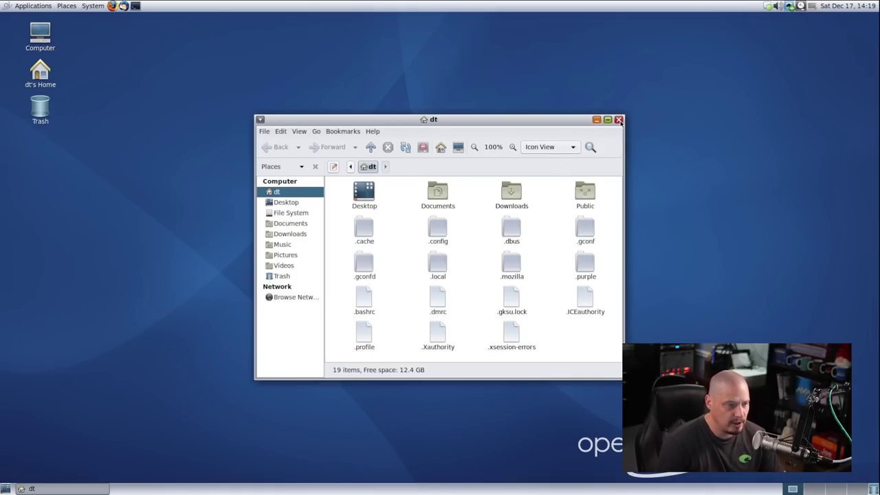
{"action": "left_click", "coordinate": [619, 120]}
{"action": "left_click", "coordinate": [47, 4]}
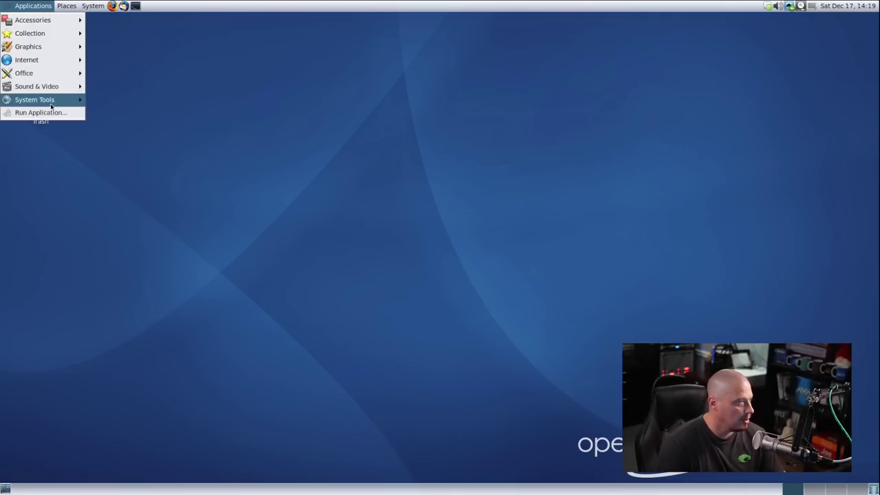
{"action": "mouse_move", "coordinate": [51, 103]}
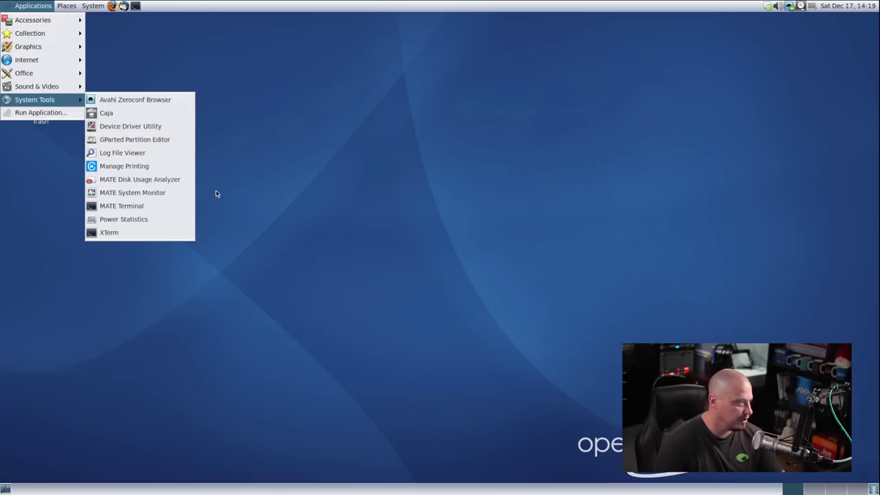
Run GParted as root with the admin password, select the 24.99 GiB solaris partition, then close it
{"action": "left_click", "coordinate": [155, 140]}
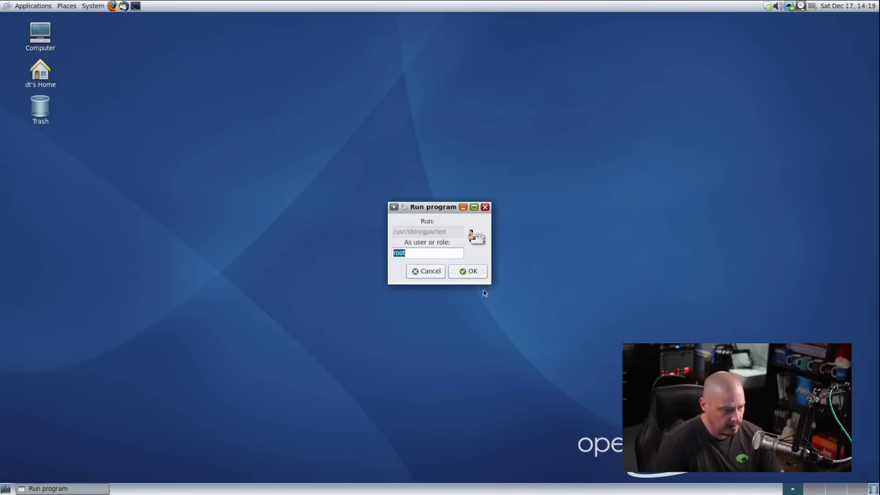
{"action": "left_click", "coordinate": [474, 271]}
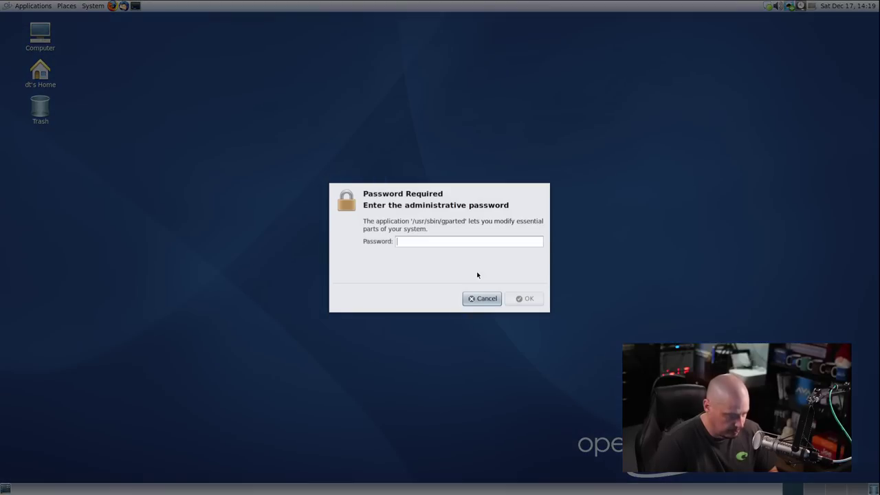
{"action": "type", "text": "***"}
{"action": "key", "text": "Return"}
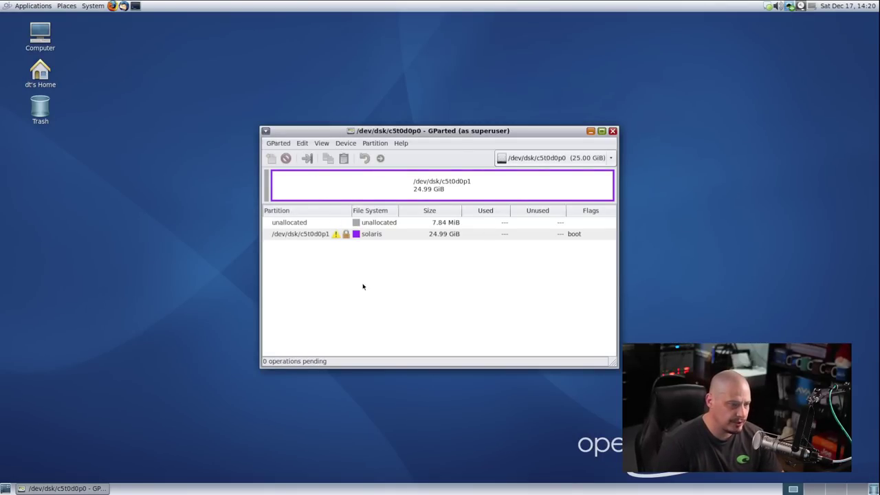
{"action": "left_click", "coordinate": [378, 236]}
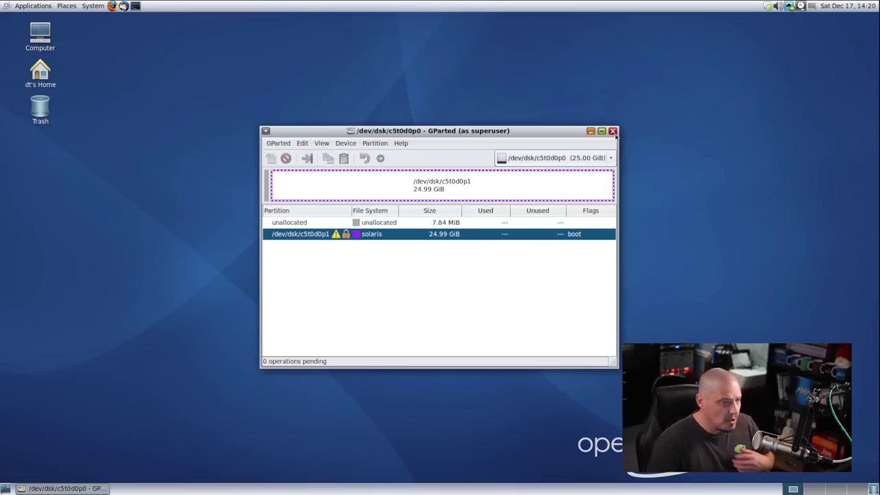
{"action": "left_click", "coordinate": [613, 130]}
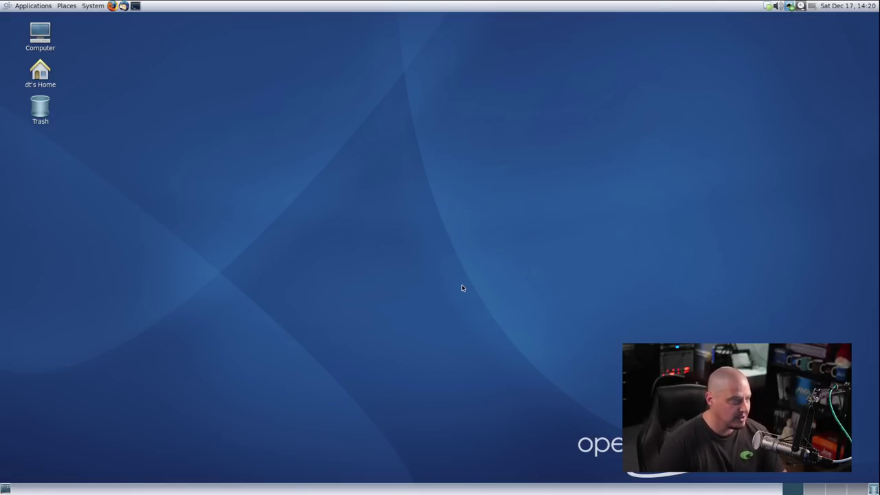
Open Appearance Preferences through System > Preferences > Look and Feel
{"action": "left_click", "coordinate": [30, 6]}
{"action": "mouse_move", "coordinate": [60, 4]}
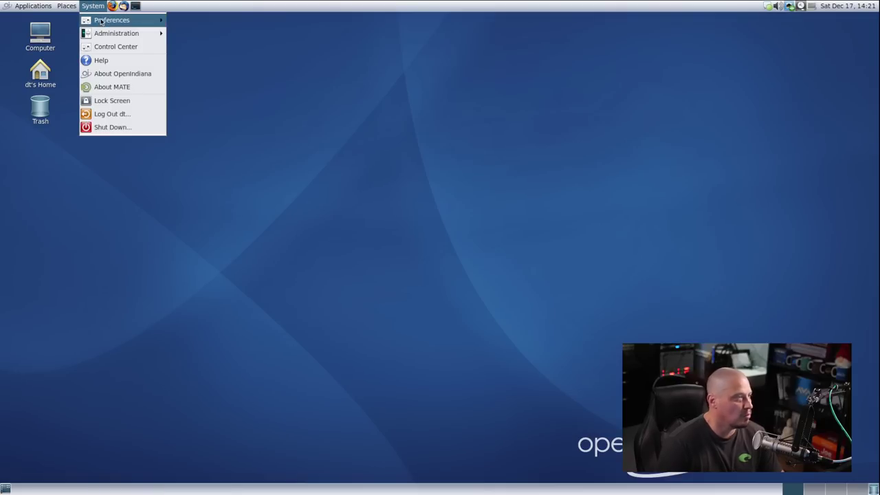
{"action": "mouse_move", "coordinate": [102, 21]}
{"action": "mouse_move", "coordinate": [204, 25]}
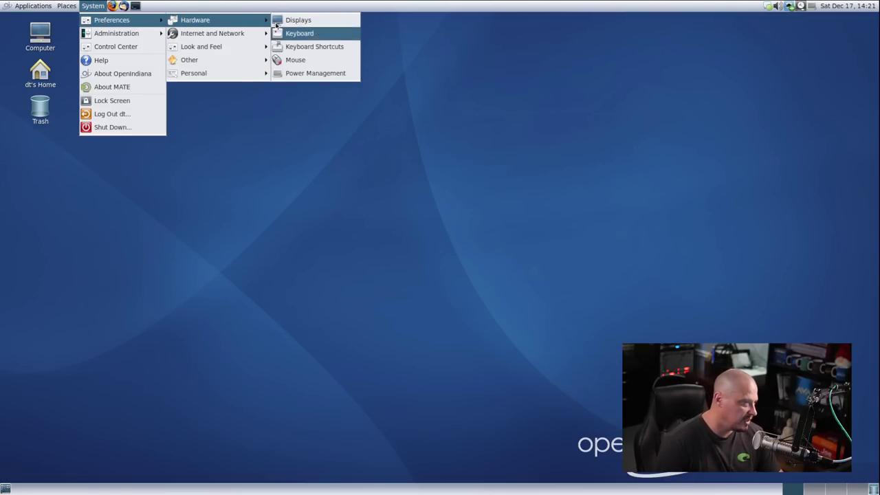
{"action": "mouse_move", "coordinate": [239, 49]}
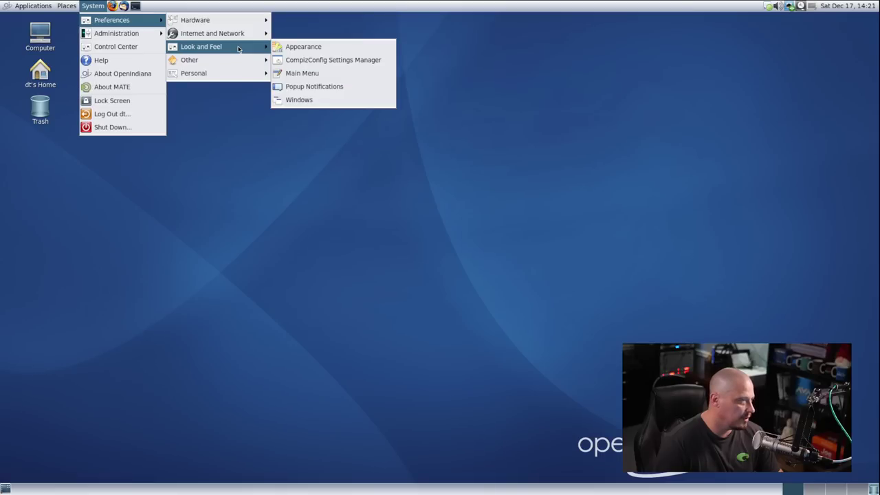
{"action": "left_click", "coordinate": [326, 46]}
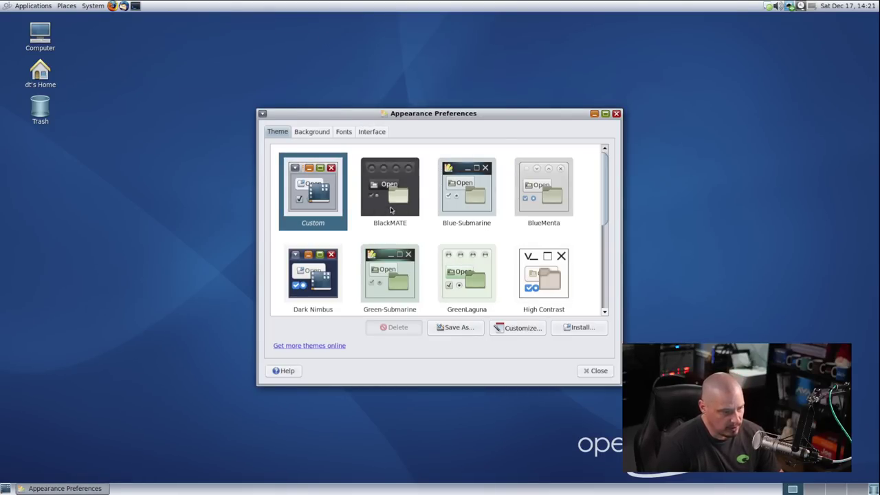
Try the Custom and Blue-Submarine themes, settle on BlackMATE, and close Appearance Preferences
{"action": "left_click", "coordinate": [392, 200]}
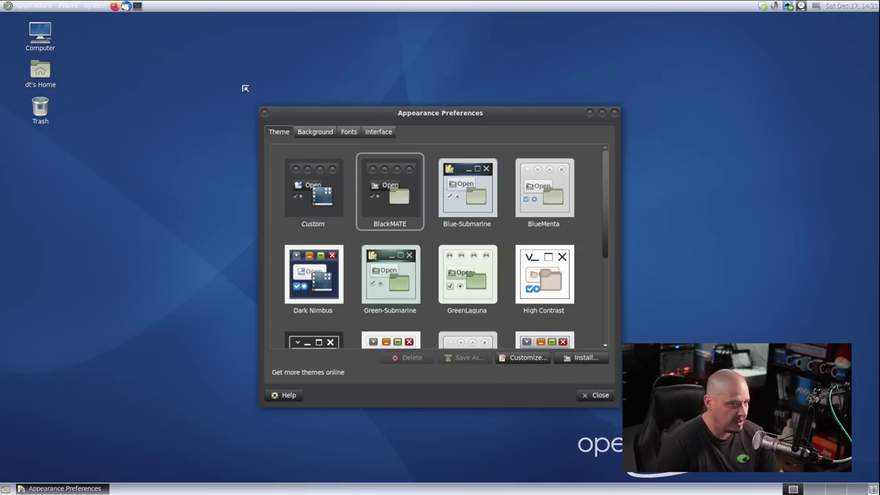
{"action": "left_click", "coordinate": [311, 196]}
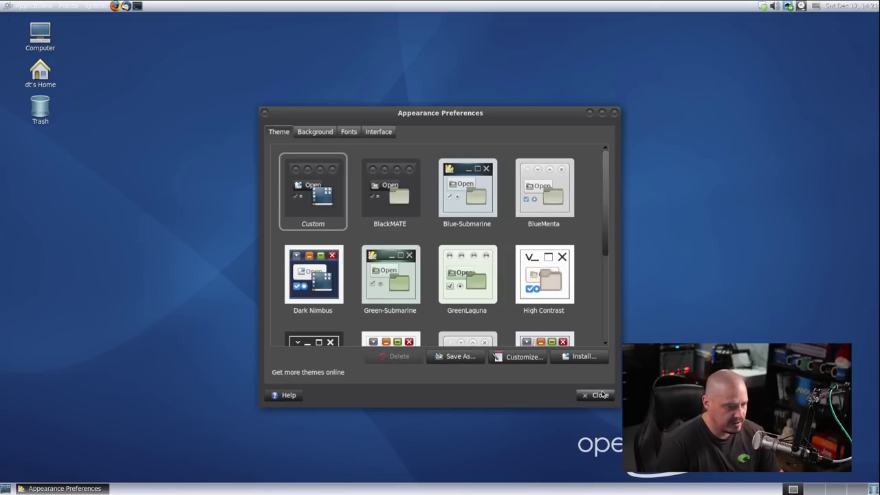
{"action": "left_click", "coordinate": [392, 210]}
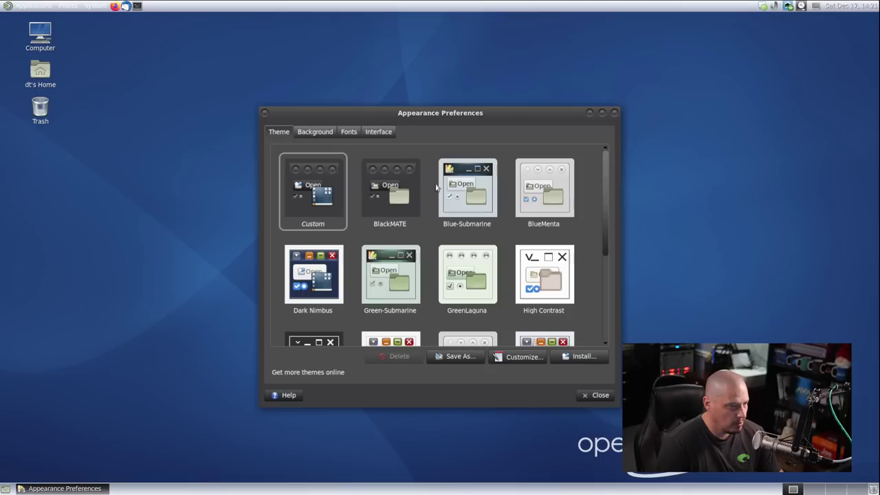
{"action": "left_click", "coordinate": [457, 192]}
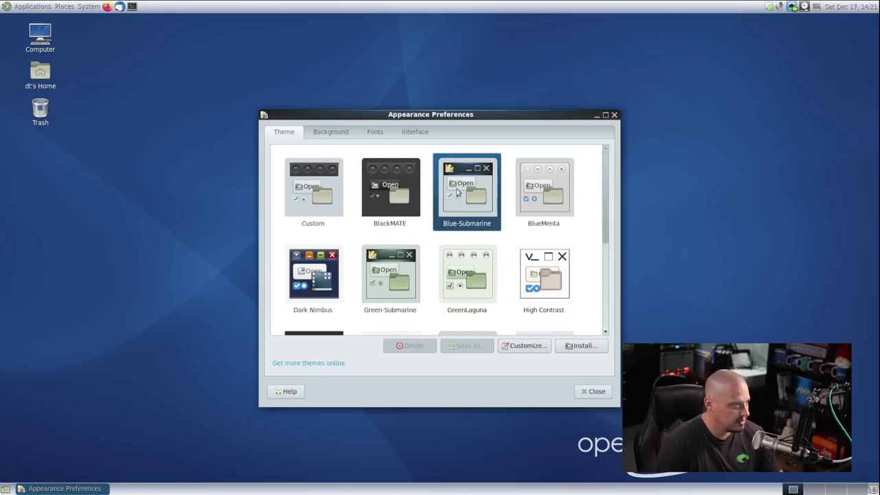
{"action": "left_click", "coordinate": [394, 197]}
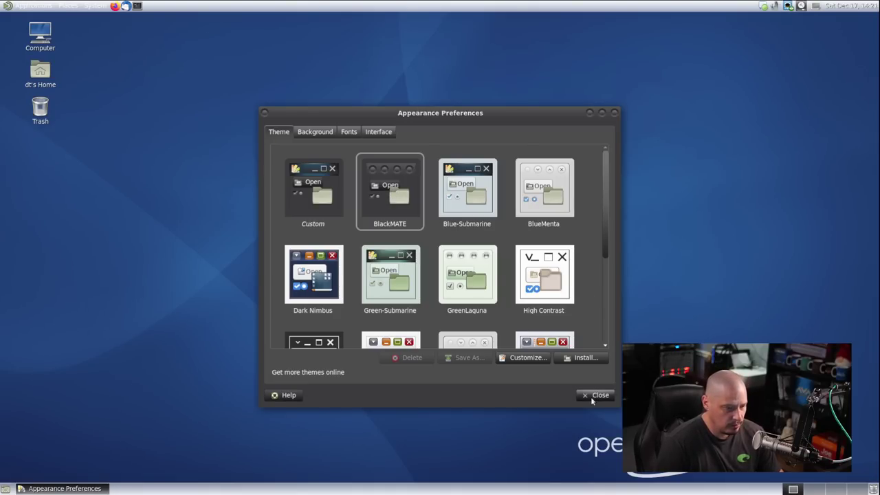
{"action": "left_click", "coordinate": [592, 398]}
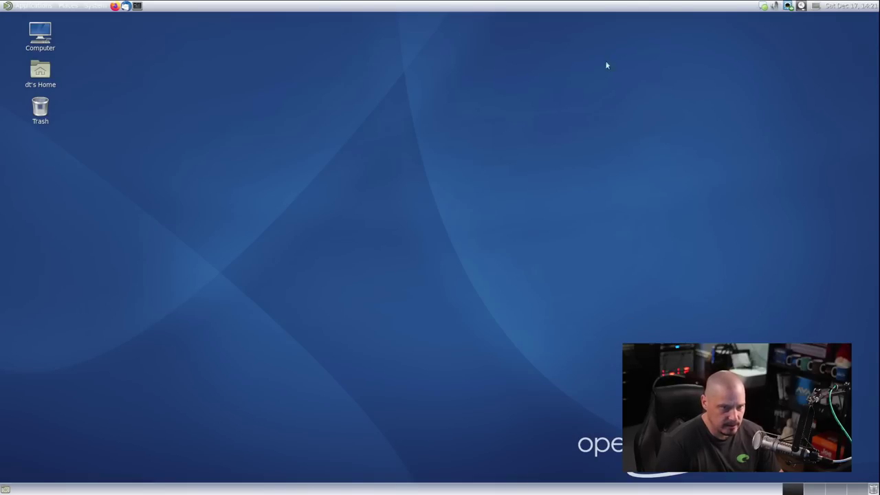
Log out with System > Log Out and return to a fresh desktop with e1000g0 connected
{"action": "right_click", "coordinate": [822, 5]}
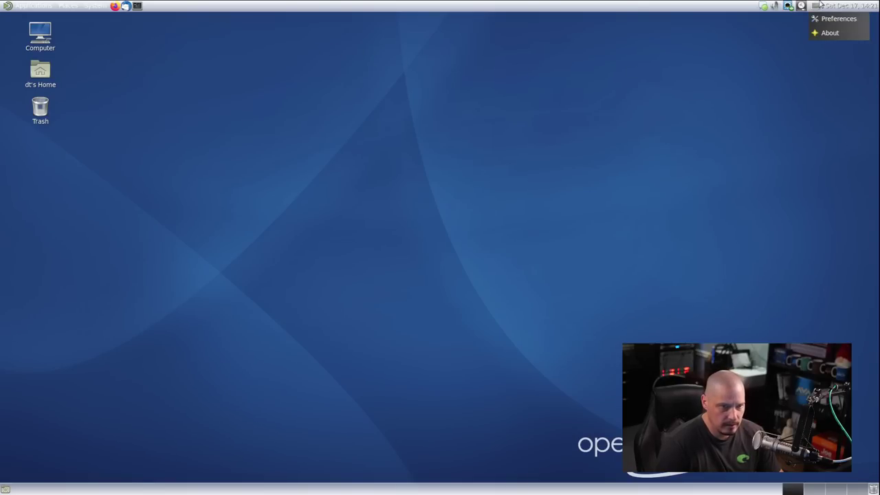
{"action": "key", "text": "Escape"}
{"action": "left_click", "coordinate": [11, 6]}
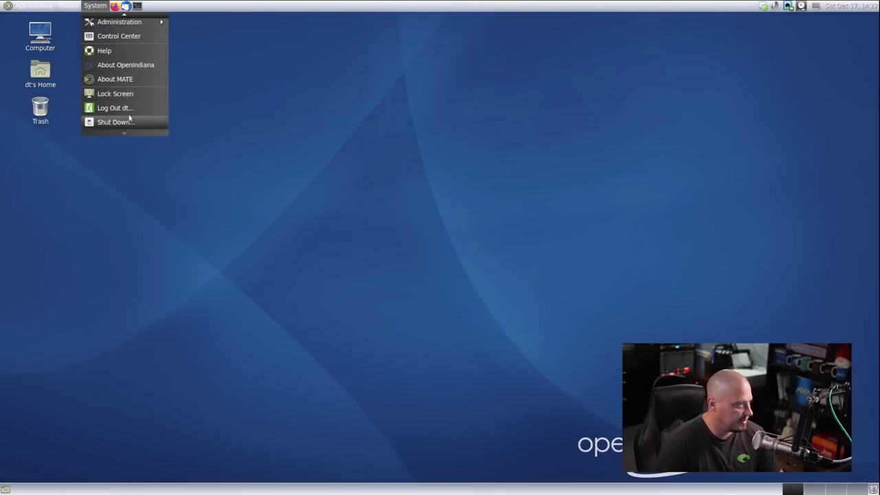
{"action": "left_click", "coordinate": [128, 108]}
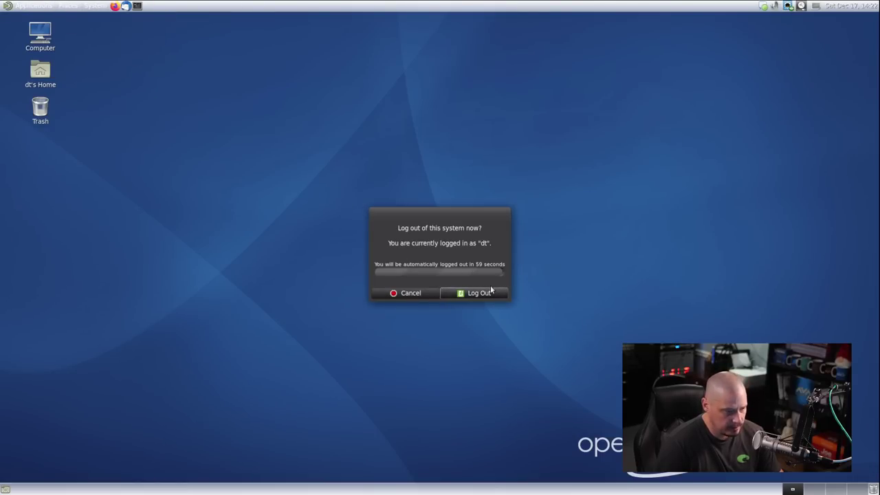
{"action": "left_click", "coordinate": [480, 293]}
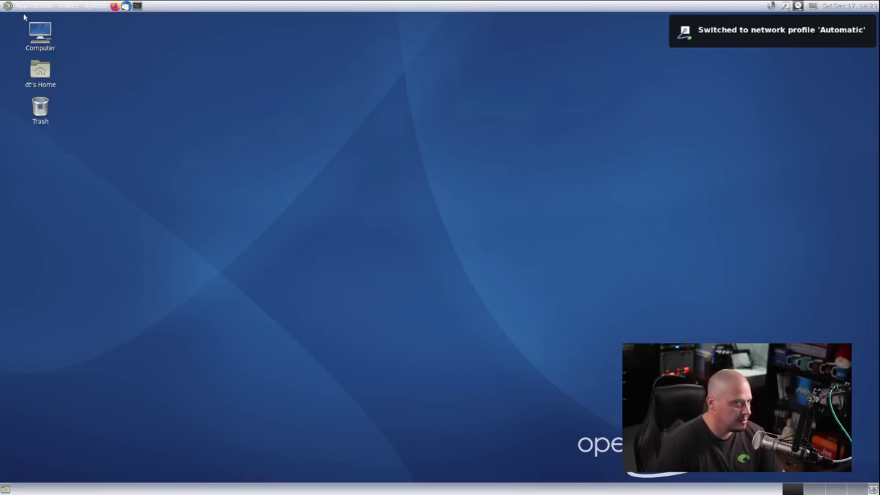
{"action": "left_click", "coordinate": [95, 7]}
{"action": "mouse_move", "coordinate": [159, 33]}
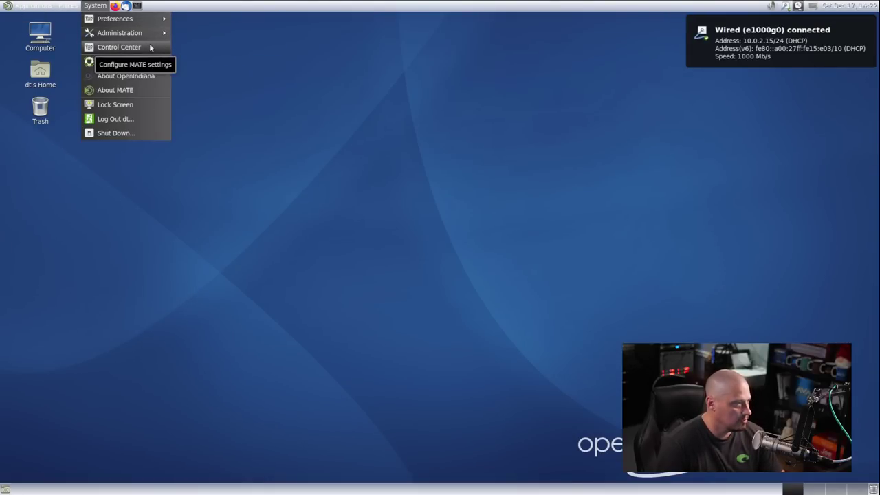
In Control Center's Appearance, try Blue-Submarine, apply BlueMenta, and close both windows
{"action": "mouse_move", "coordinate": [206, 20]}
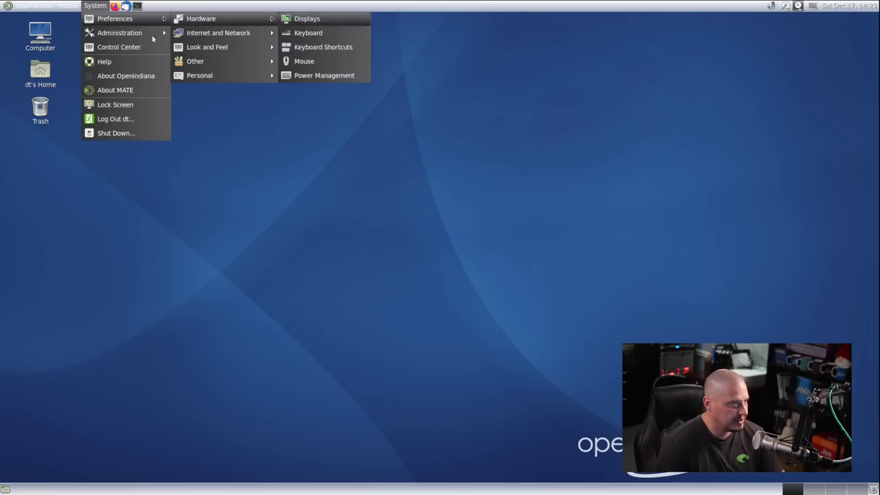
{"action": "left_click", "coordinate": [306, 20]}
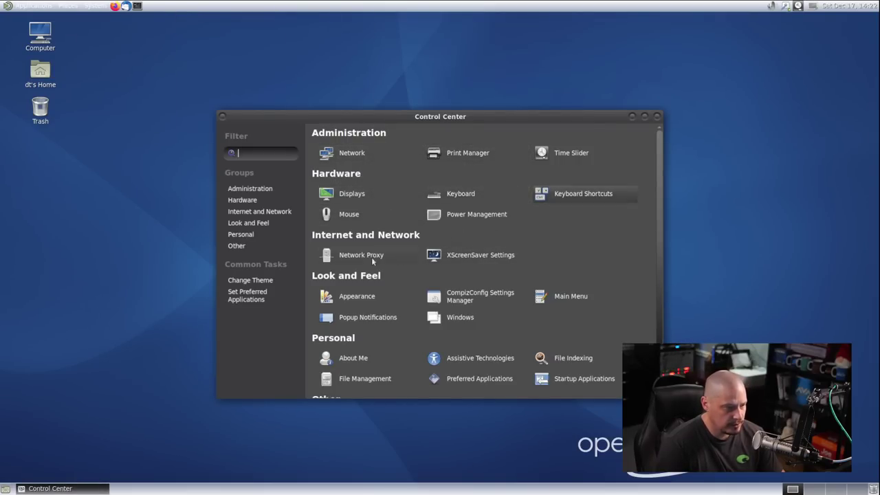
{"action": "left_click", "coordinate": [362, 296]}
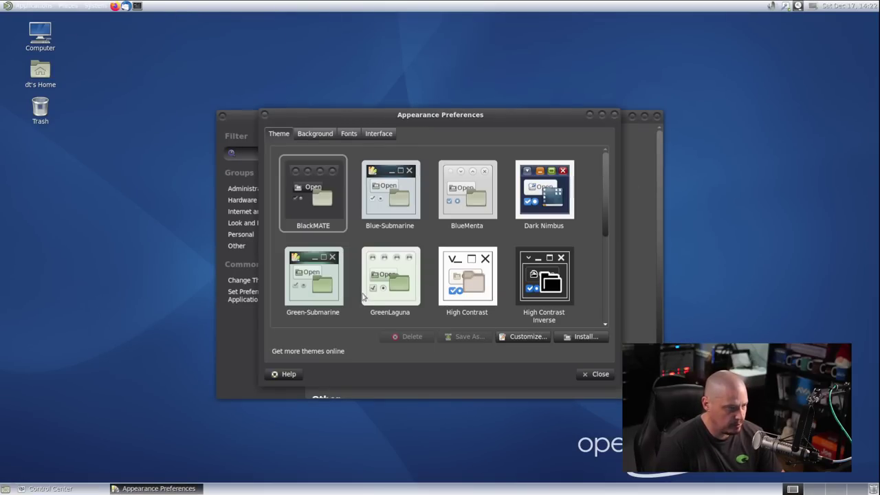
{"action": "left_click", "coordinate": [416, 213]}
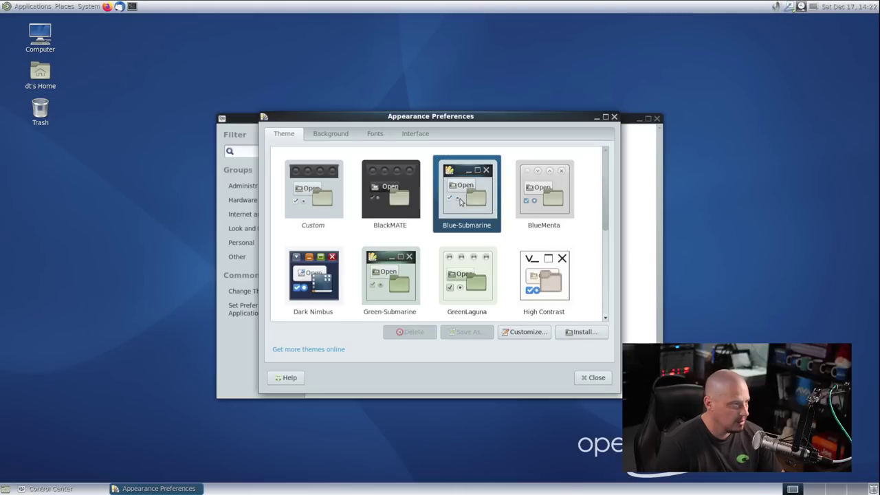
{"action": "left_click", "coordinate": [539, 216]}
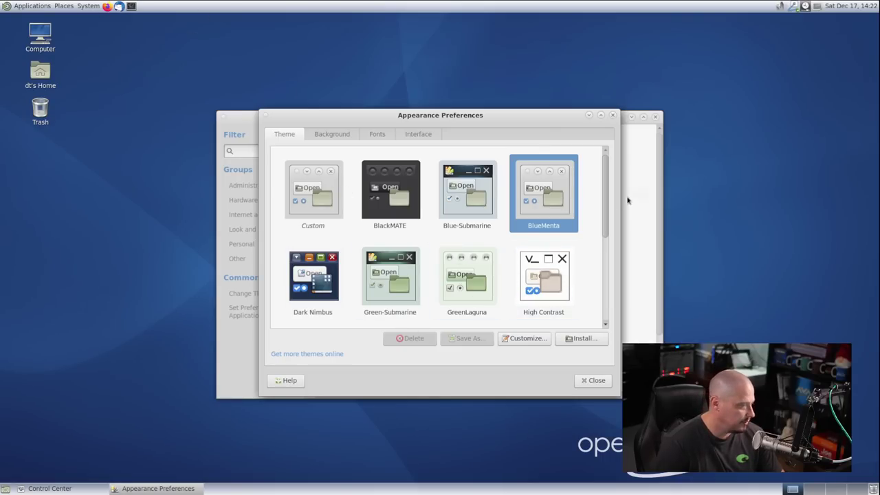
{"action": "left_click", "coordinate": [593, 380]}
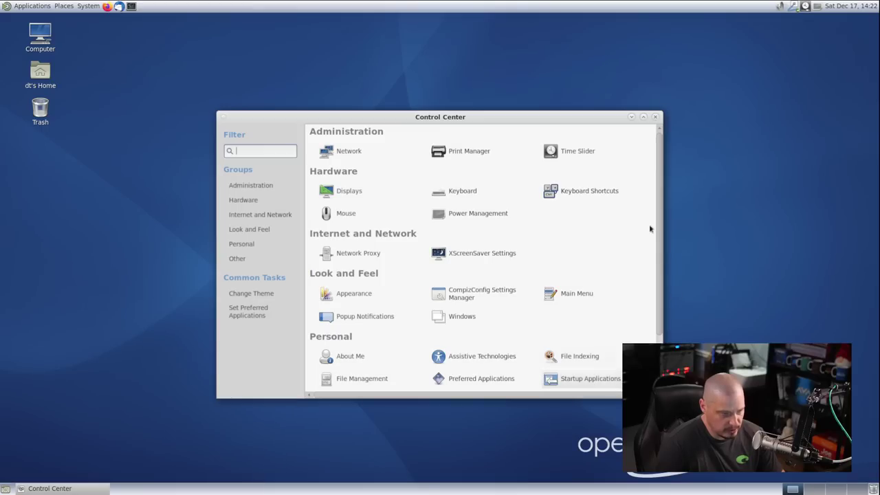
{"action": "left_click", "coordinate": [655, 116]}
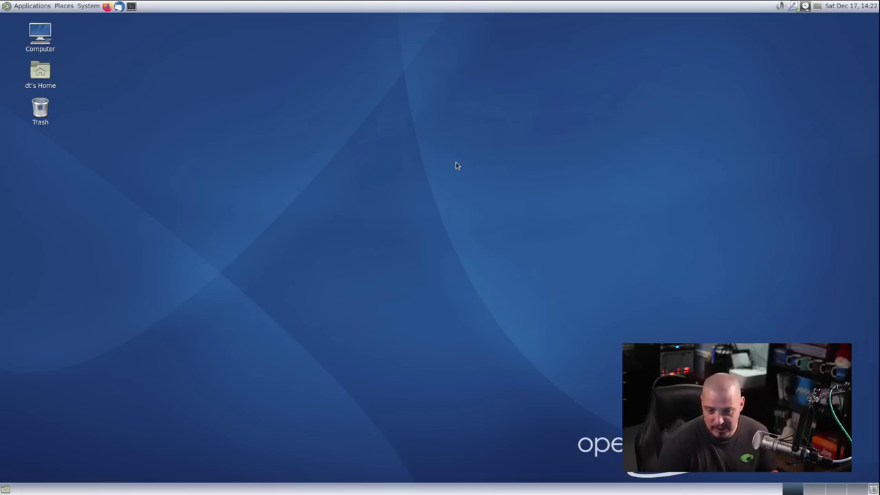
{"action": "right_click", "coordinate": [387, 98]}
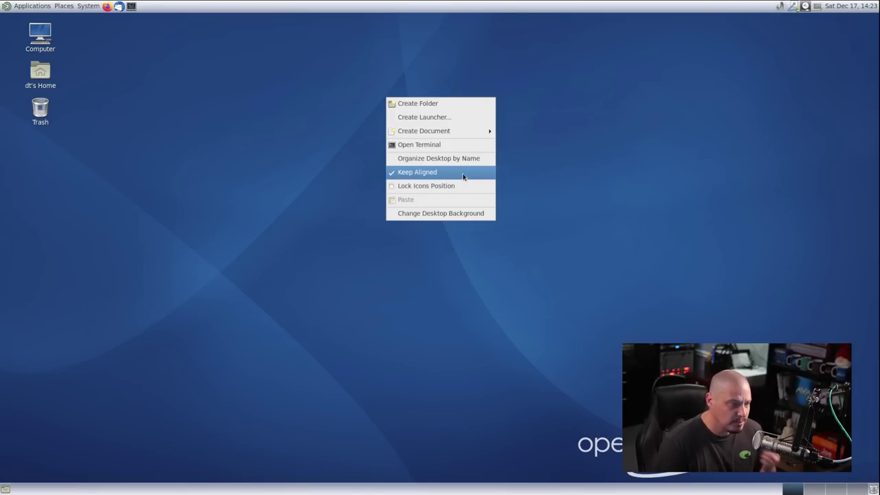
{"action": "left_click", "coordinate": [456, 214]}
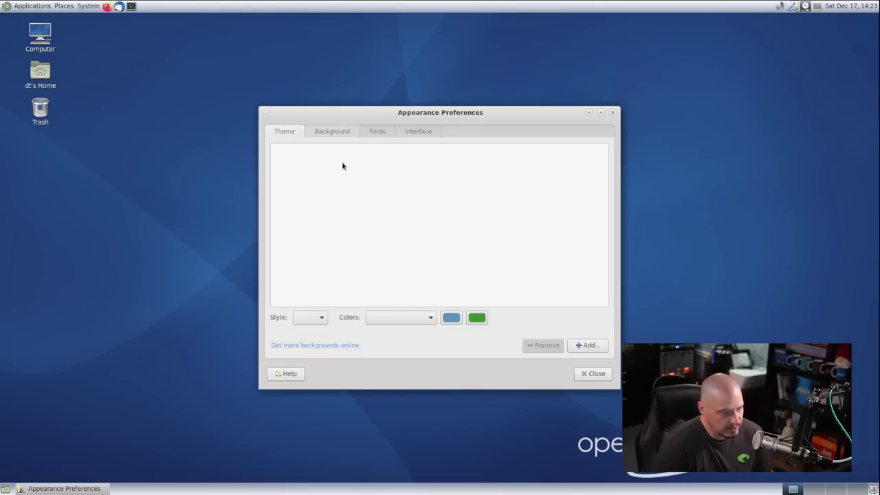
{"action": "left_click", "coordinate": [341, 134]}
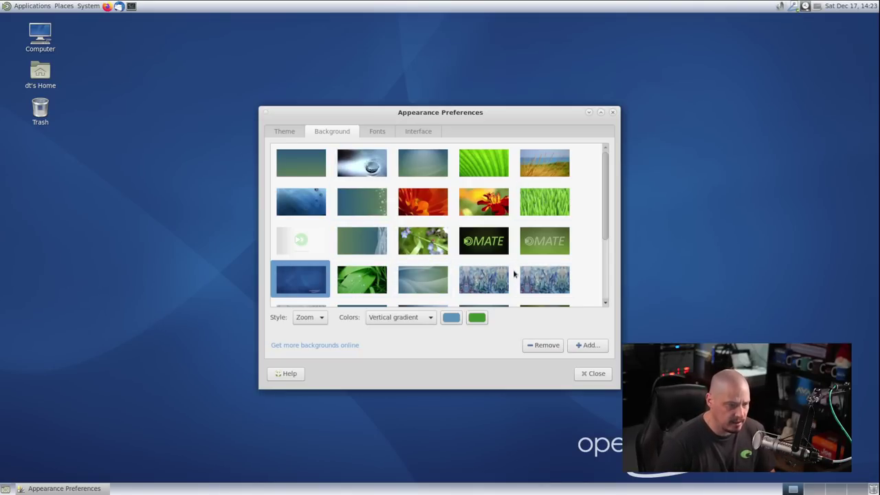
{"action": "left_click", "coordinate": [601, 373]}
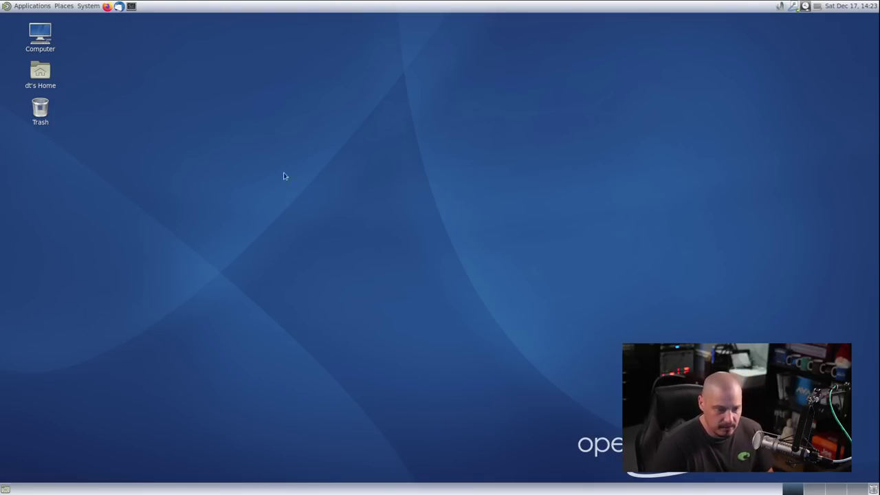
Open a maximized terminal and give its profile the Solarized dark colour scheme
{"action": "left_click", "coordinate": [132, 7]}
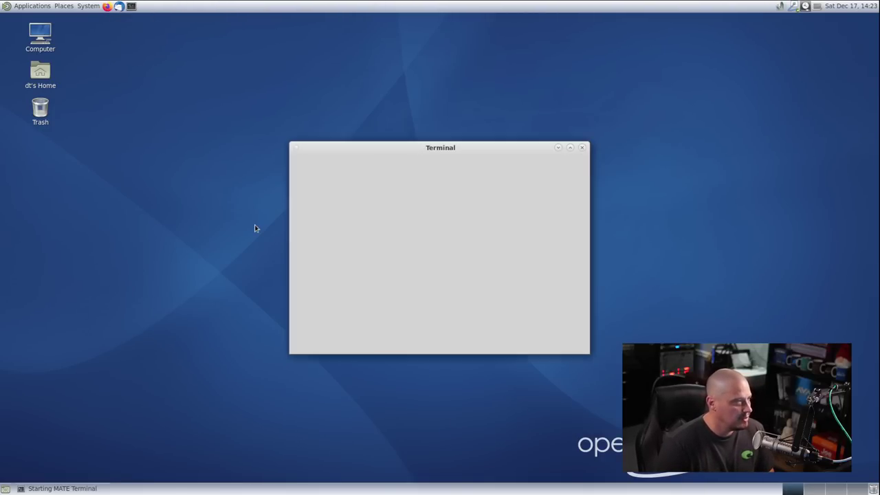
{"action": "double_click", "coordinate": [363, 147]}
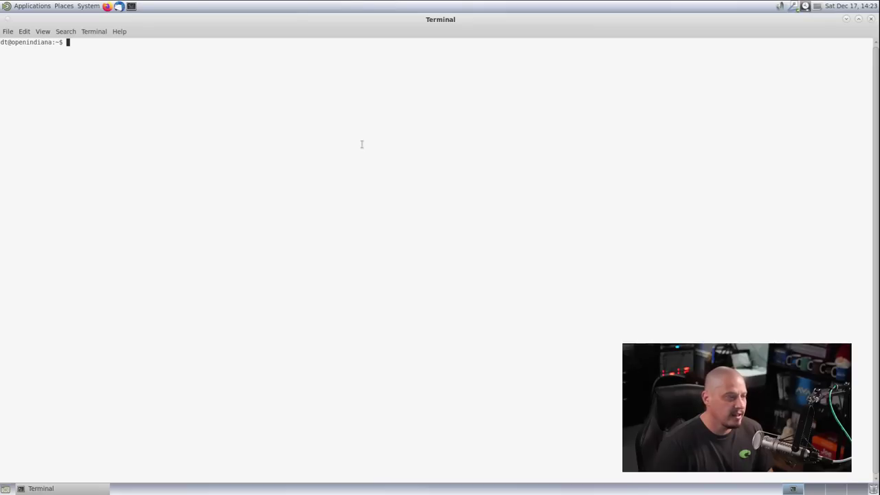
{"action": "left_click", "coordinate": [66, 32]}
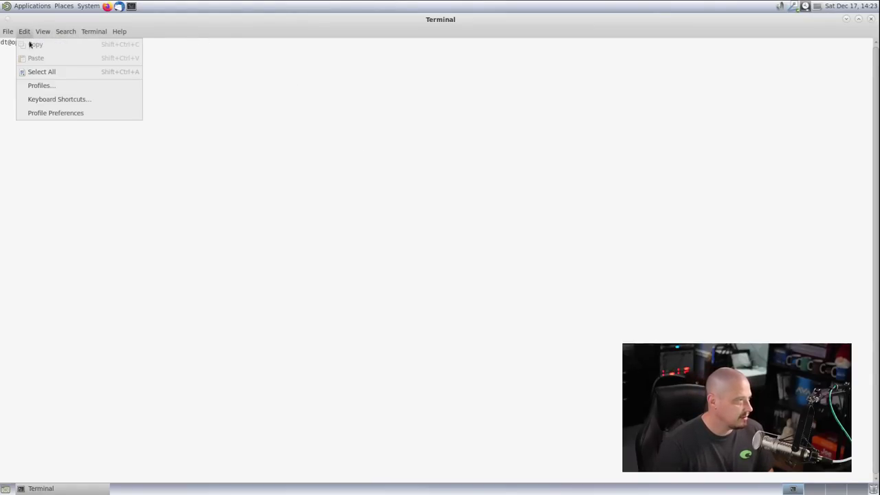
{"action": "left_click", "coordinate": [49, 113]}
{"action": "left_click", "coordinate": [433, 150]}
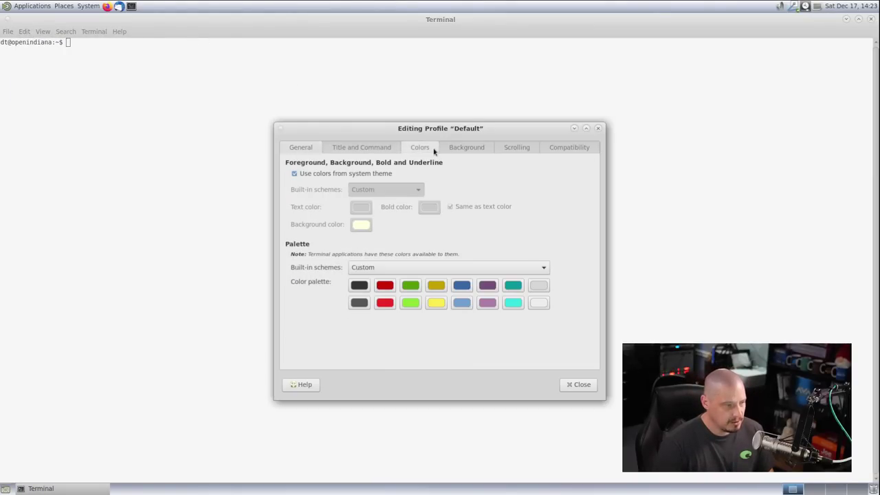
{"action": "left_click", "coordinate": [314, 174]}
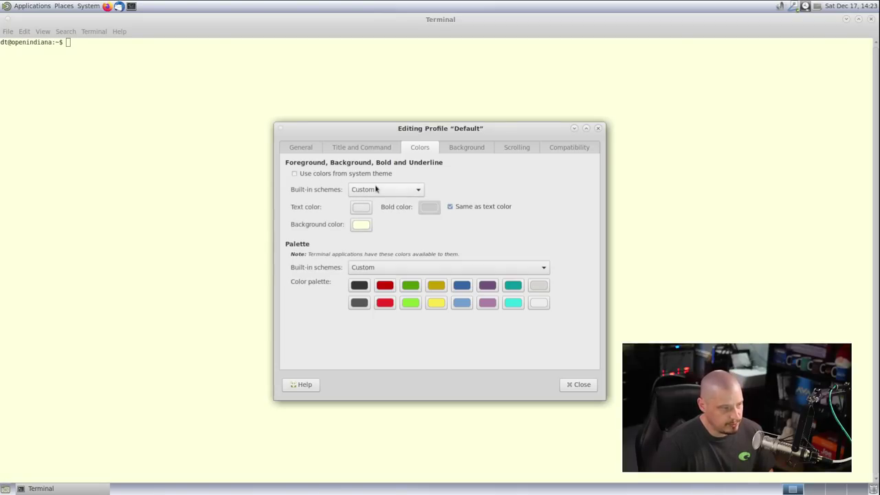
{"action": "left_click", "coordinate": [402, 189]}
{"action": "left_click", "coordinate": [402, 179]}
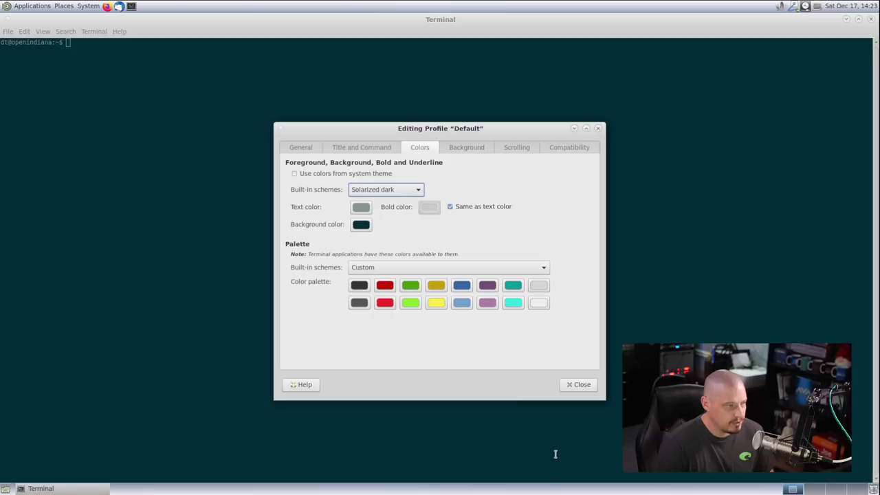
{"action": "left_click", "coordinate": [583, 387]}
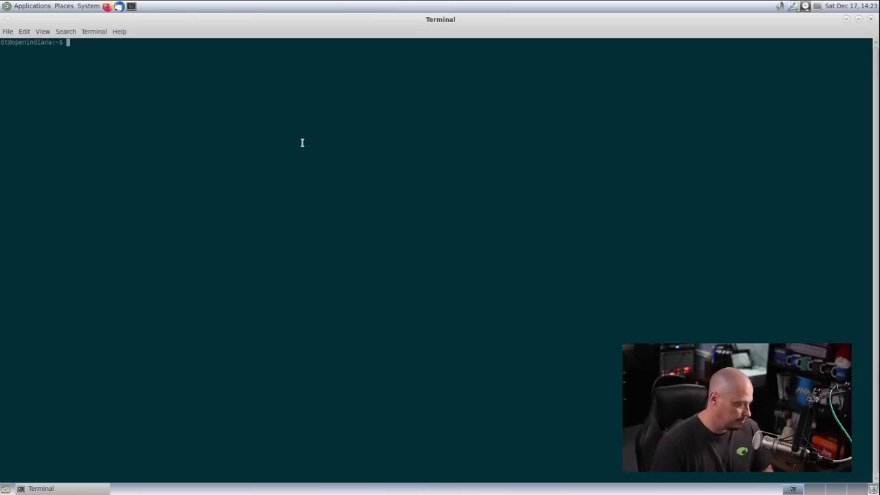
Enlarge the terminal text and run uname -r, showing kernel release 5.11
{"action": "key", "text": "ctrl+plus"}
{"action": "key", "text": "ctrl+plus"}
{"action": "type", "text": "!"}
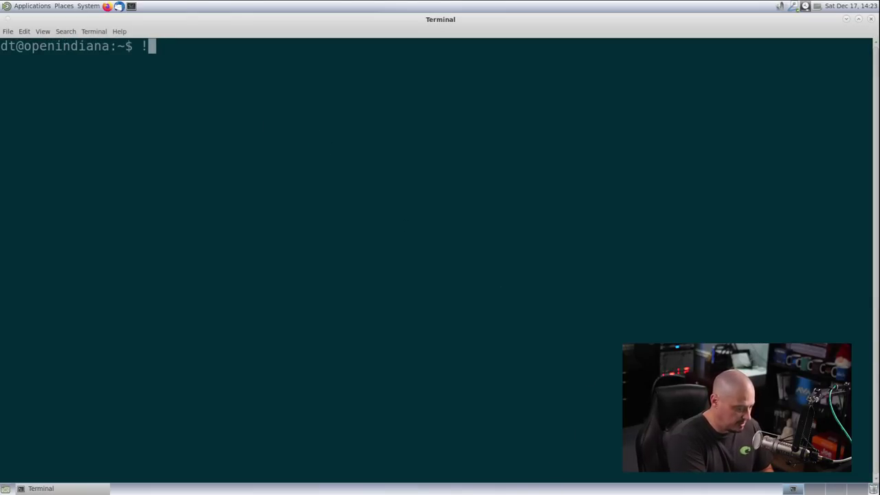
{"action": "key", "text": "BackSpace"}
{"action": "type", "text": "uhn"}
{"action": "key", "text": "BackSpace"}
{"action": "key", "text": "BackSpace"}
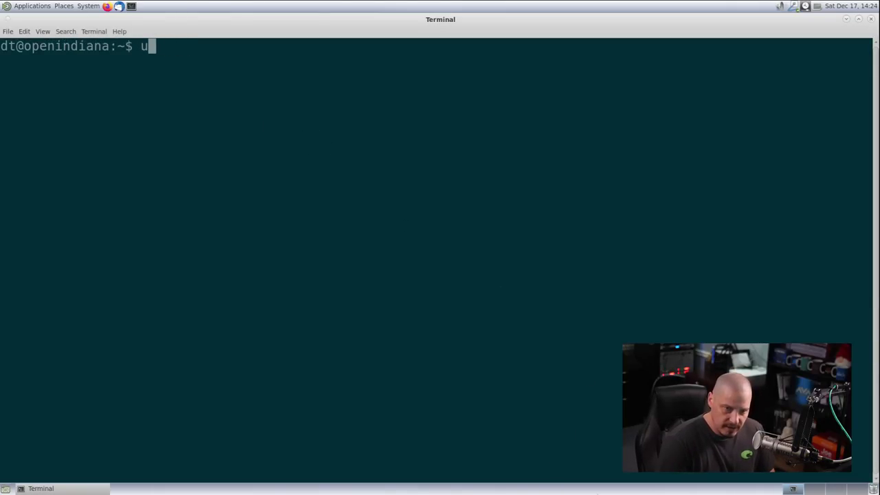
{"action": "type", "text": "name -r"}
{"action": "key", "text": "Return"}
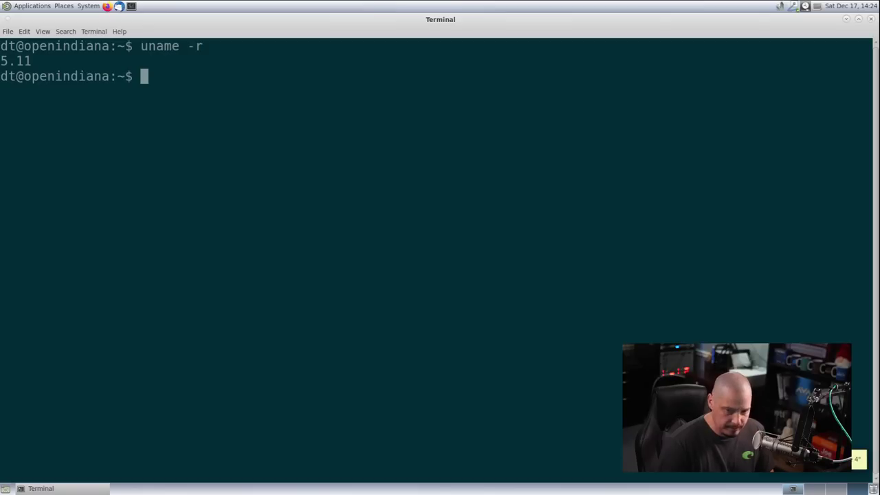
Run uname -a to show SunOS openindiana illumos-b8af4a8966 i86pc system details
{"action": "type", "text": "uname -a"}
{"action": "key", "text": "Return"}
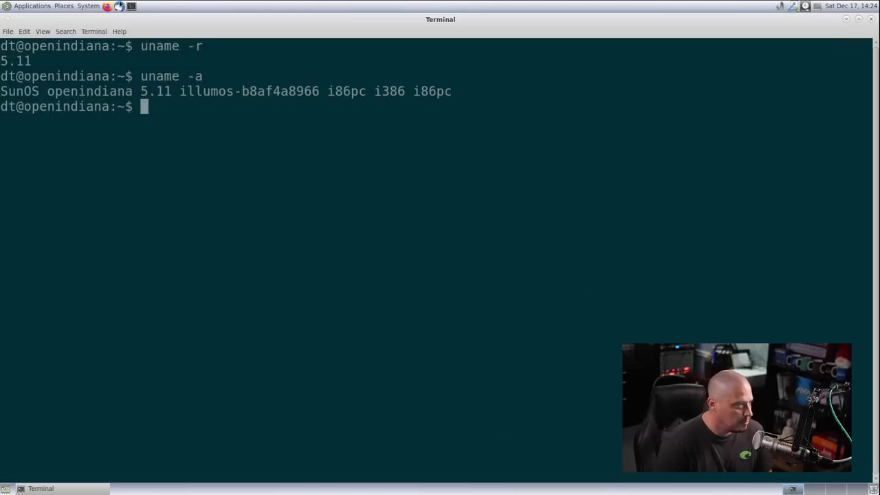
{"action": "left_click", "coordinate": [88, 6]}
{"action": "left_click", "coordinate": [31, 5]}
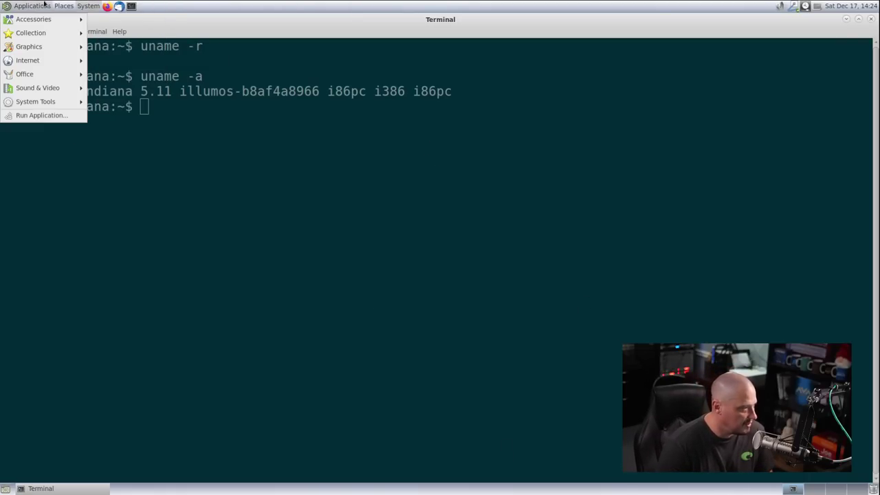
{"action": "left_click", "coordinate": [351, 288]}
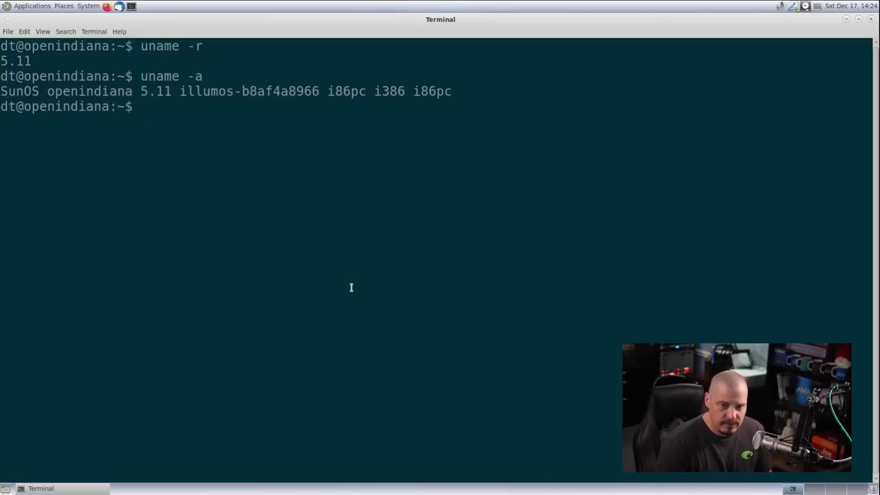
Search for htop with pkg search and attempt pkg install htop without privileges
{"action": "type", "text": "pkg"}
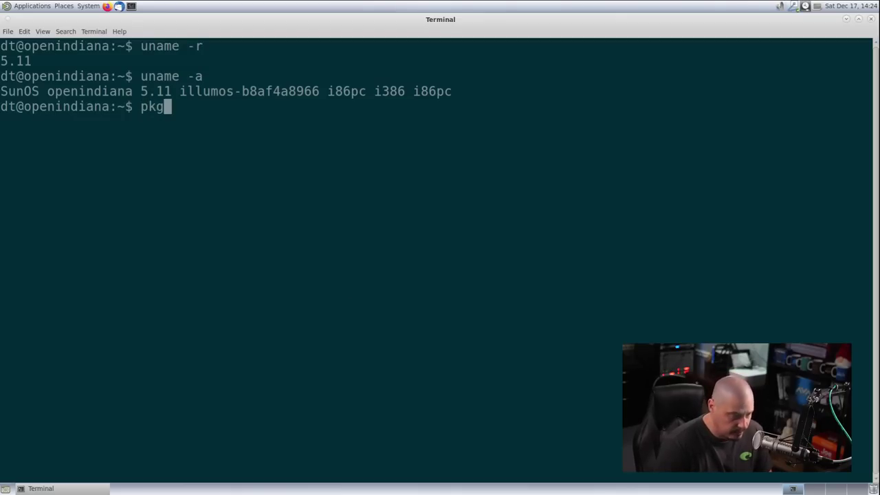
{"action": "type", "text": " search "}
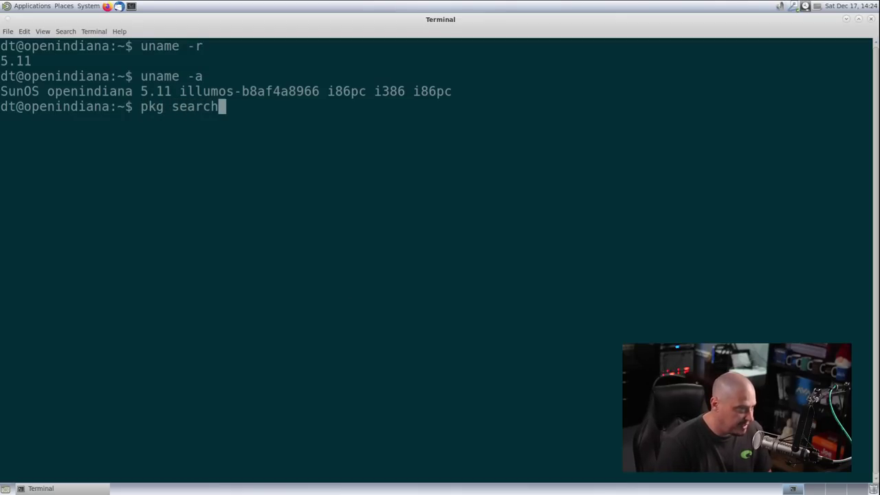
{"action": "type", "text": "htop"}
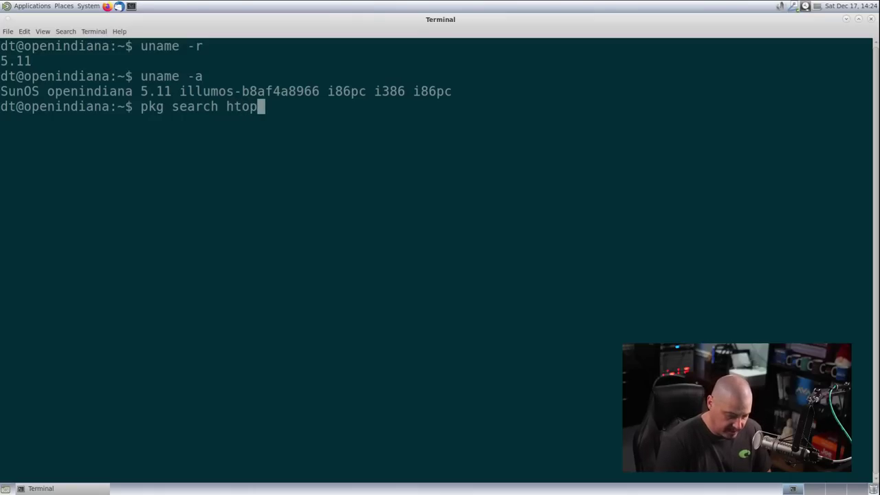
{"action": "key", "text": "Return"}
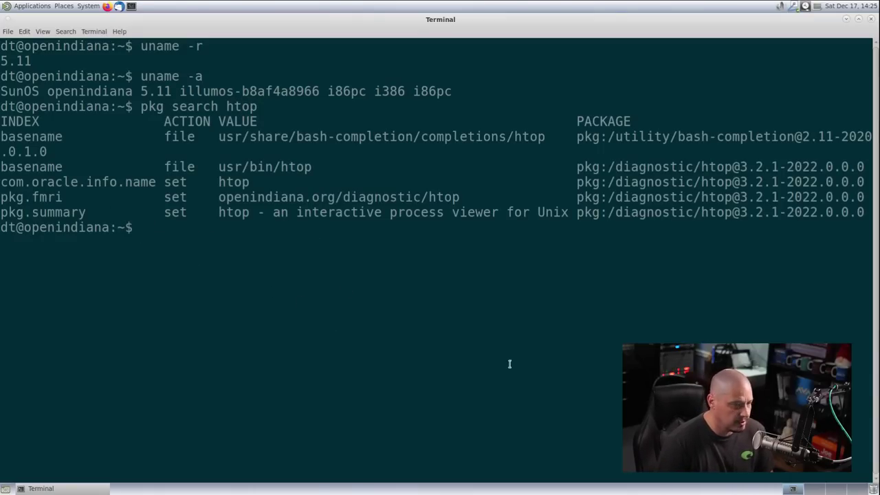
{"action": "type", "text": "pkg install"}
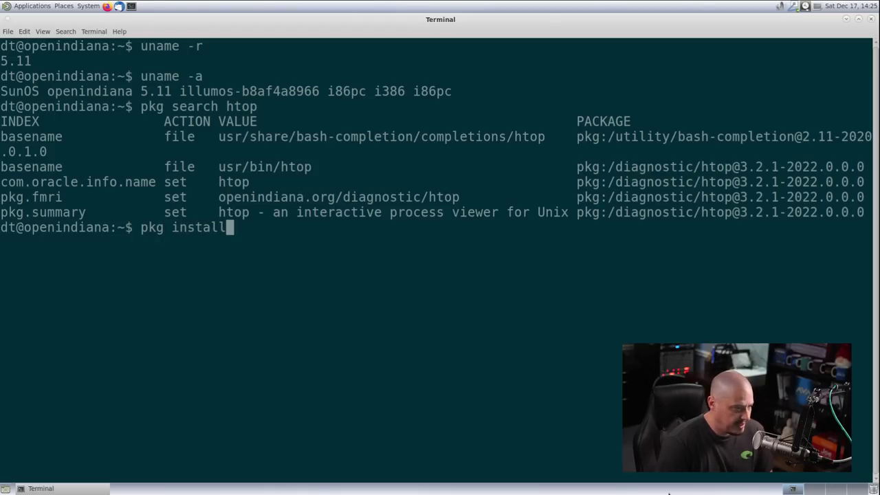
{"action": "type", "text": " htop"}
{"action": "key", "text": "Return"}
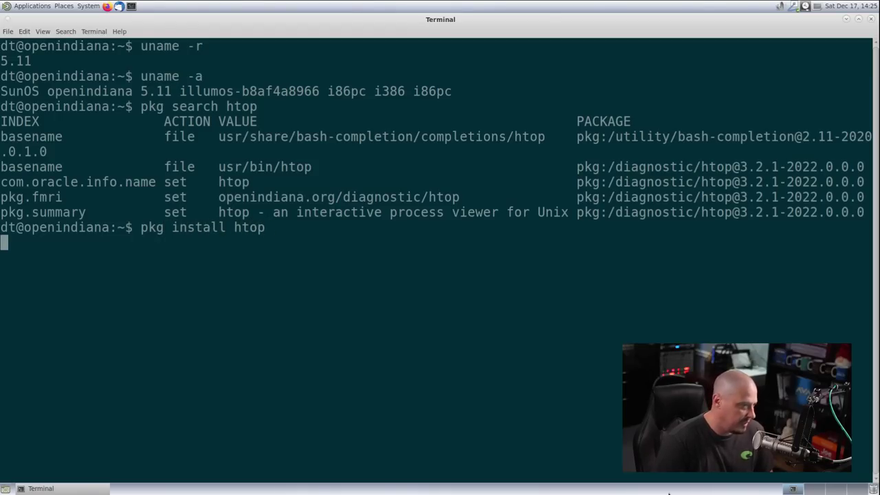
Rerun the install as sudo pkg install htop with the password, installing htop 3.2.1
{"action": "key", "text": "Up"}
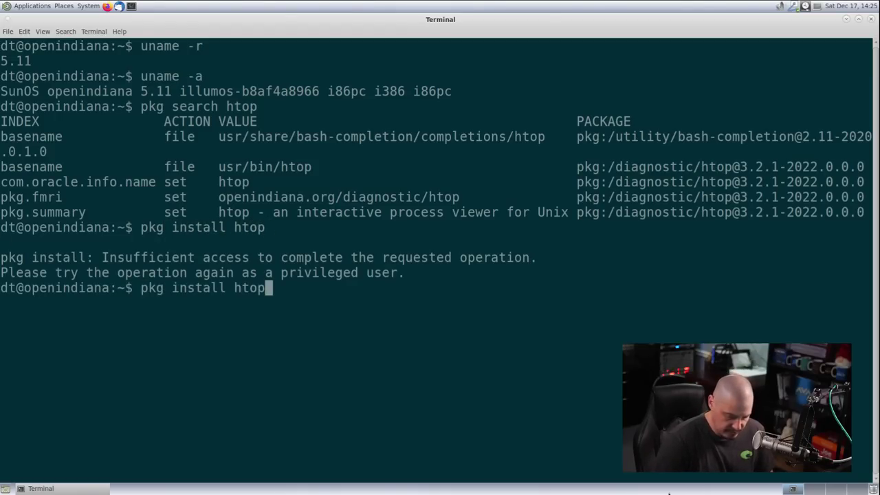
{"action": "key", "text": "Left"}
{"action": "key", "text": "Left"}
{"action": "key", "text": "Left"}
{"action": "key", "text": "Left"}
{"action": "key", "text": "Left"}
{"action": "key", "text": "Left"}
{"action": "key", "text": "Left"}
{"action": "key", "text": "Left"}
{"action": "key", "text": "Left"}
{"action": "key", "text": "Left"}
{"action": "key", "text": "Left"}
{"action": "key", "text": "Left"}
{"action": "key", "text": "Left"}
{"action": "key", "text": "Left"}
{"action": "key", "text": "Left"}
{"action": "type", "text": "sudo"}
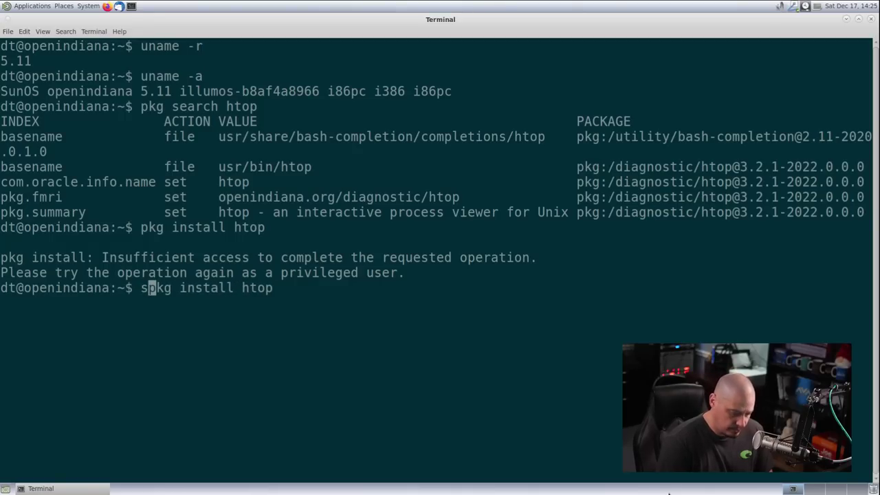
{"action": "key", "text": "Return"}
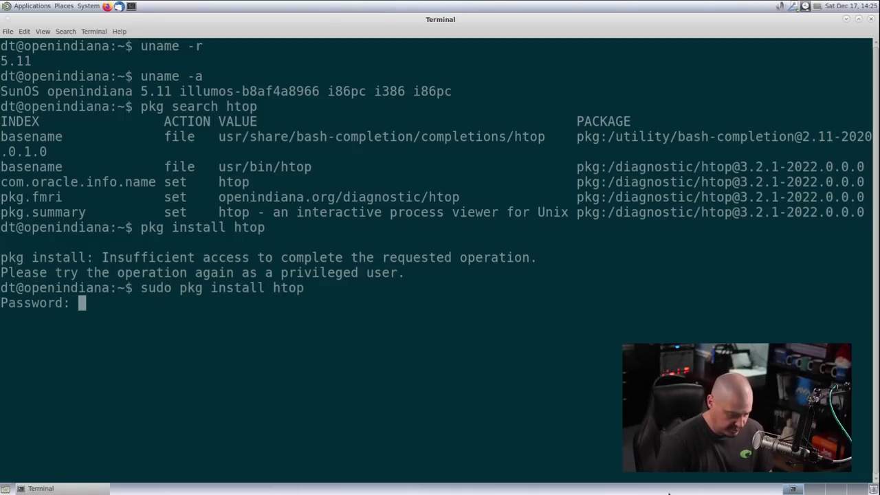
{"action": "key", "text": "Return"}
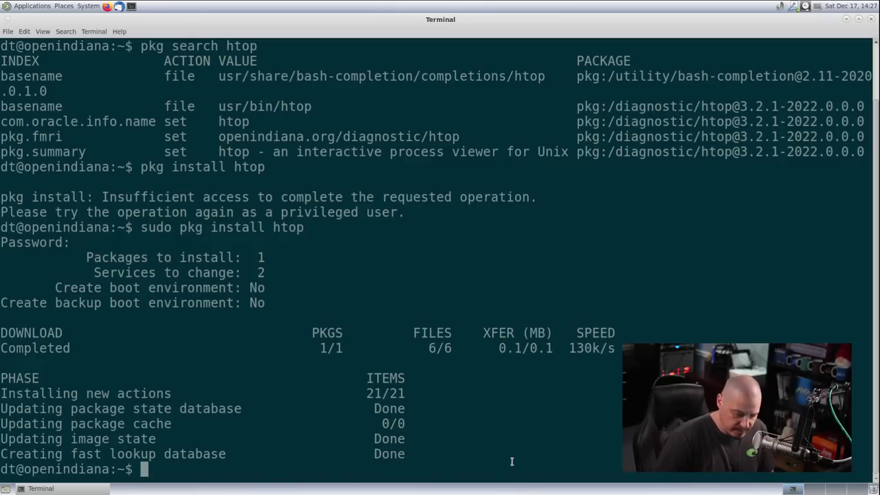
{"action": "type", "text": "htop"}
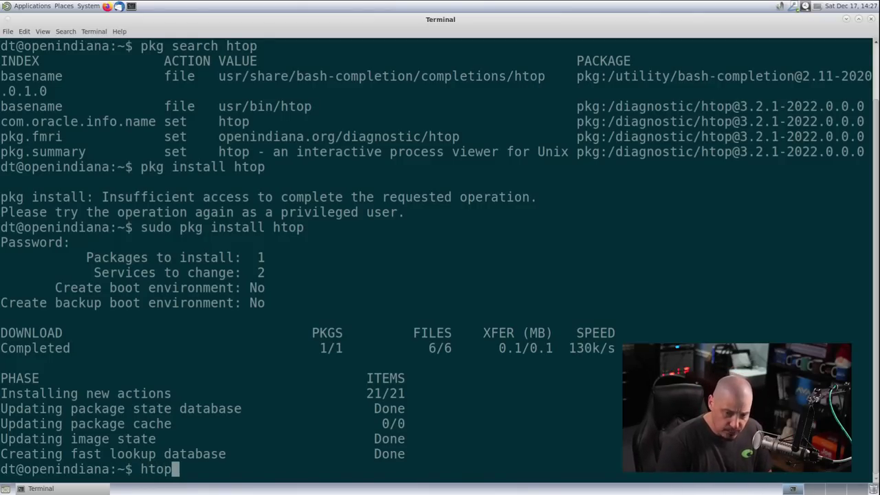
{"action": "key", "text": "Return"}
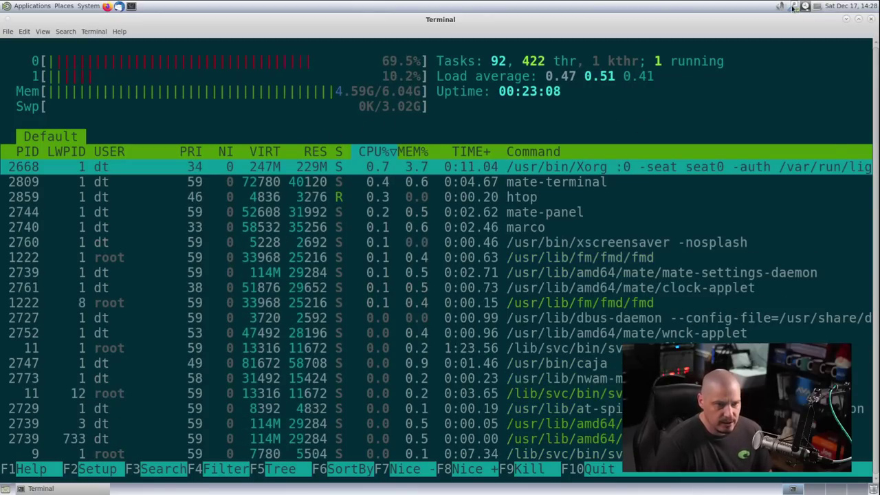
{"action": "mouse_move", "coordinate": [793, 7]}
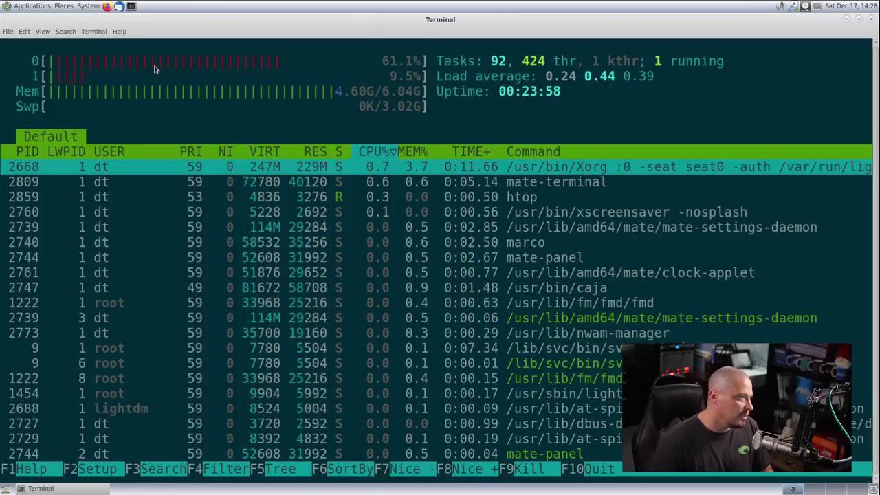
Quit htop, list the installed packages with pkg list, and count them (1119) with wc -l
{"action": "key", "text": "q"}
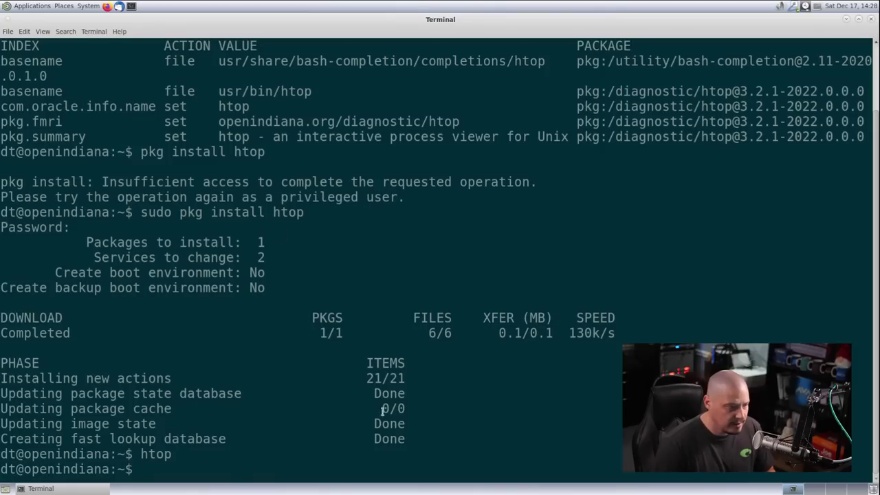
{"action": "type", "text": "pkg list"}
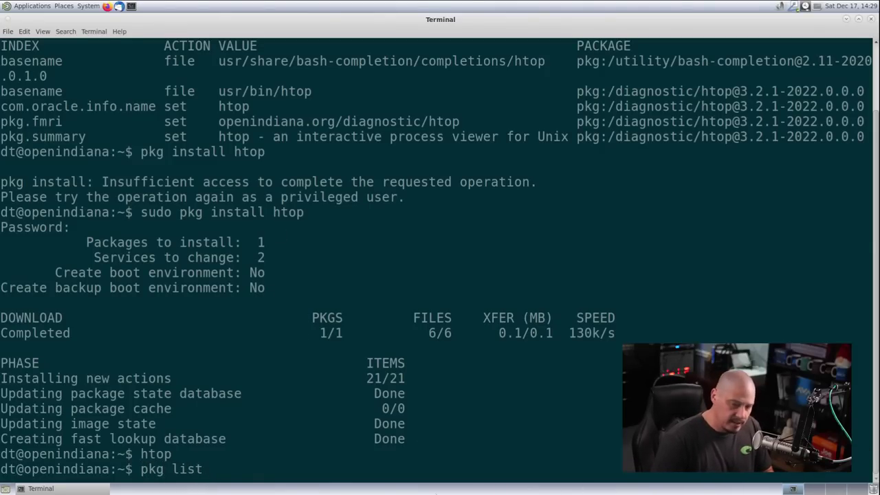
{"action": "key", "text": "Return"}
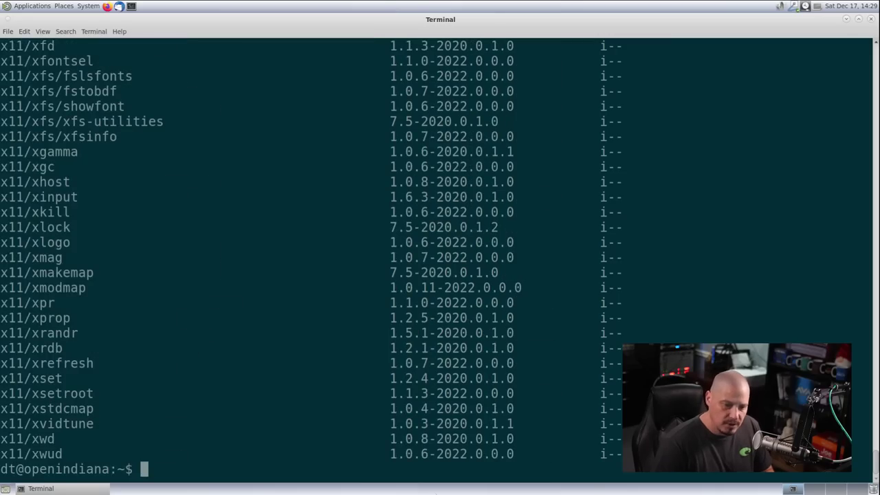
{"action": "key", "text": "Up"}
{"action": "type", "text": "| wc "}
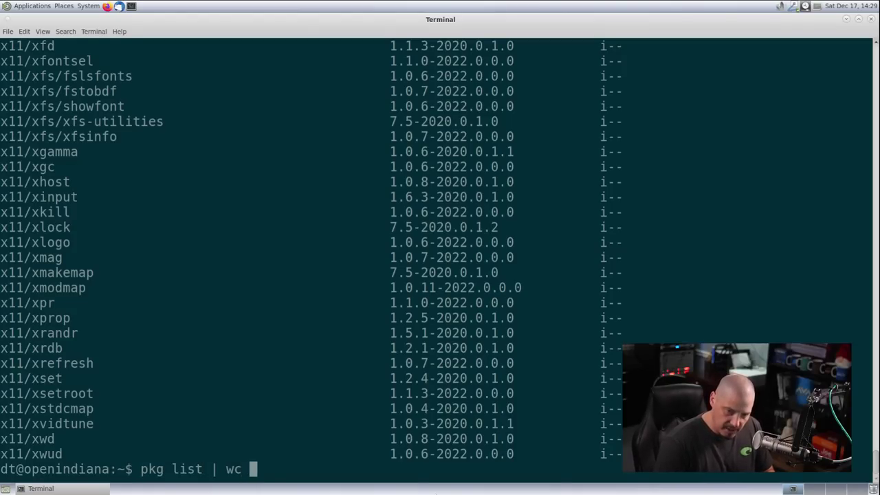
{"action": "type", "text": "-l"}
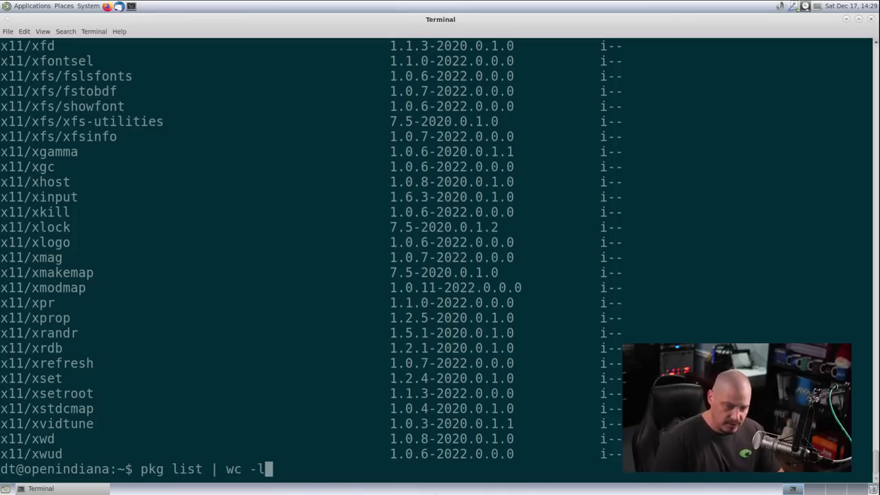
{"action": "key", "text": "Return"}
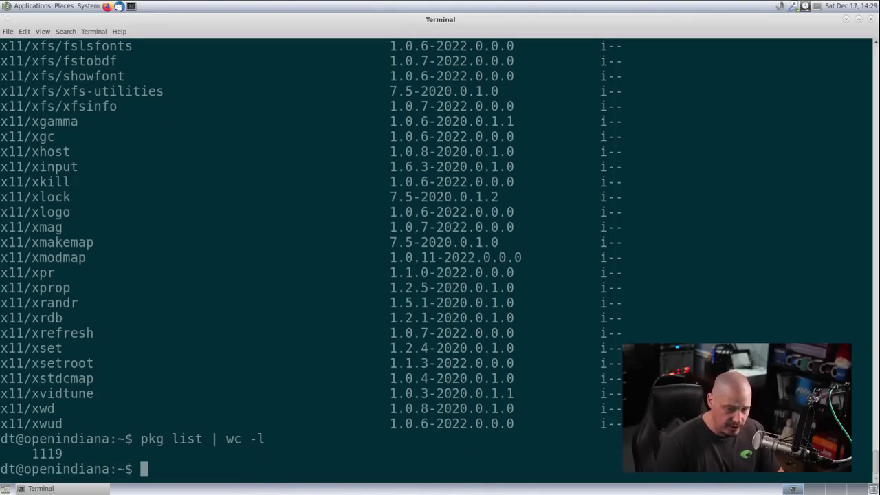
Confirm lsblk is unavailable, print the shell (/bin/bash) with echo $SHELL, then clear the screen
{"action": "type", "text": "lsblk"}
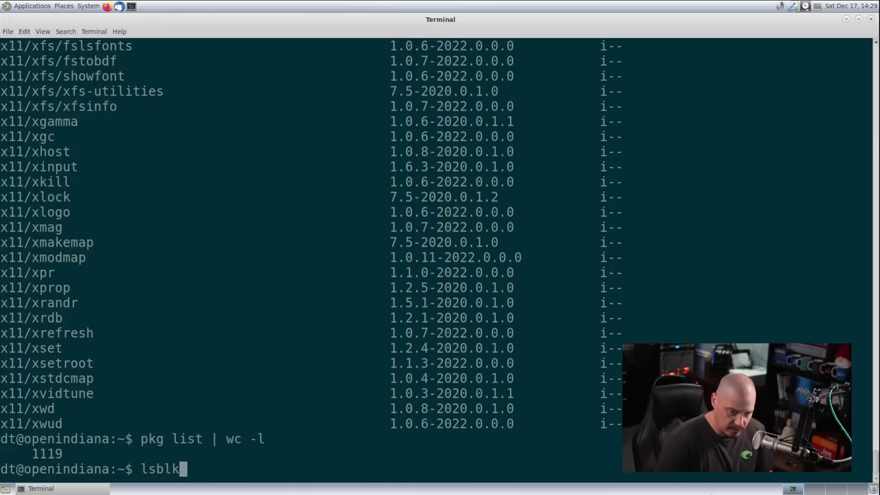
{"action": "key", "text": "Return"}
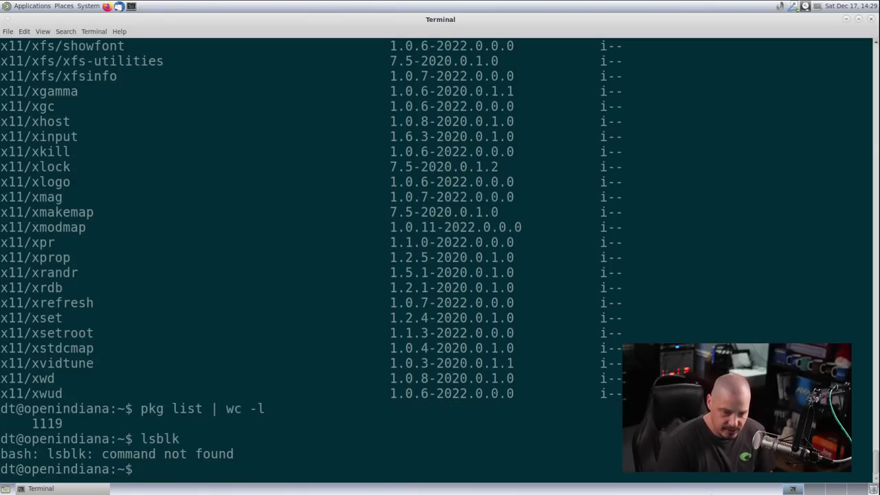
{"action": "key", "text": "Up"}
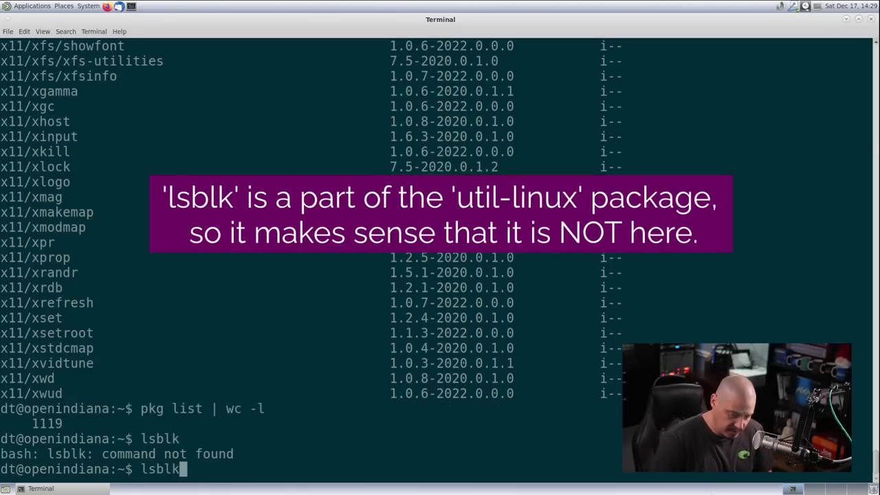
{"action": "key", "text": "BackSpace"}
{"action": "key", "text": "BackSpace"}
{"action": "key", "text": "BackSpace"}
{"action": "key", "text": "BackSpace"}
{"action": "key", "text": "BackSpace"}
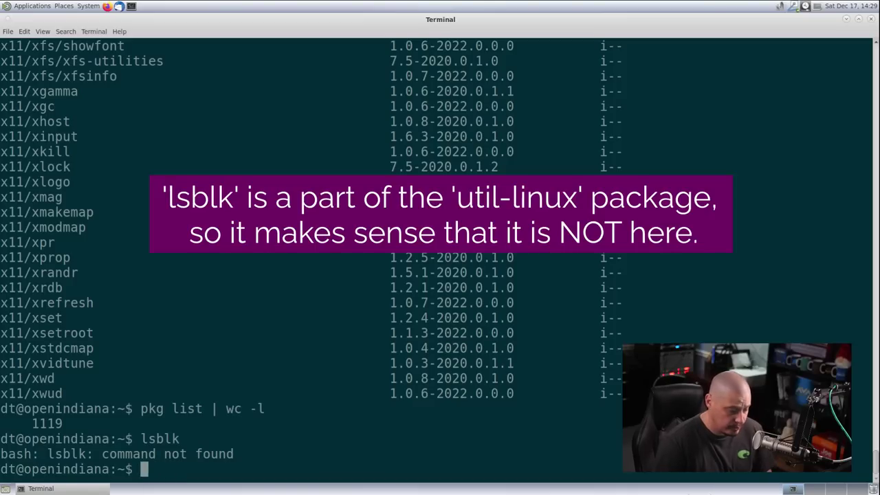
{"action": "type", "text": "echo $SHELL"}
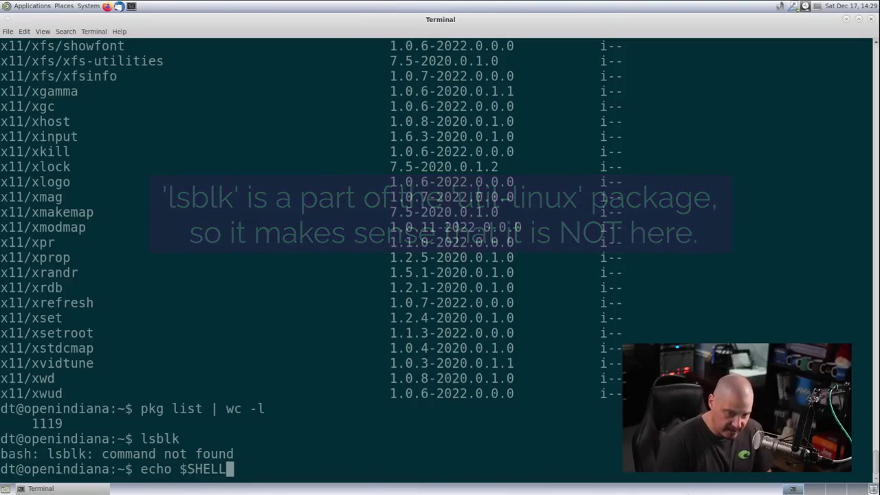
{"action": "key", "text": "Return"}
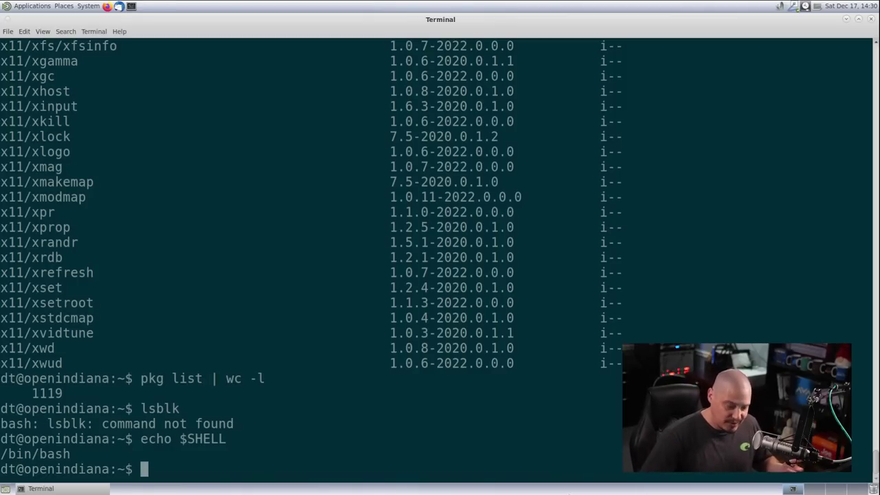
{"action": "type", "text": "clear"}
{"action": "key", "text": "Return"}
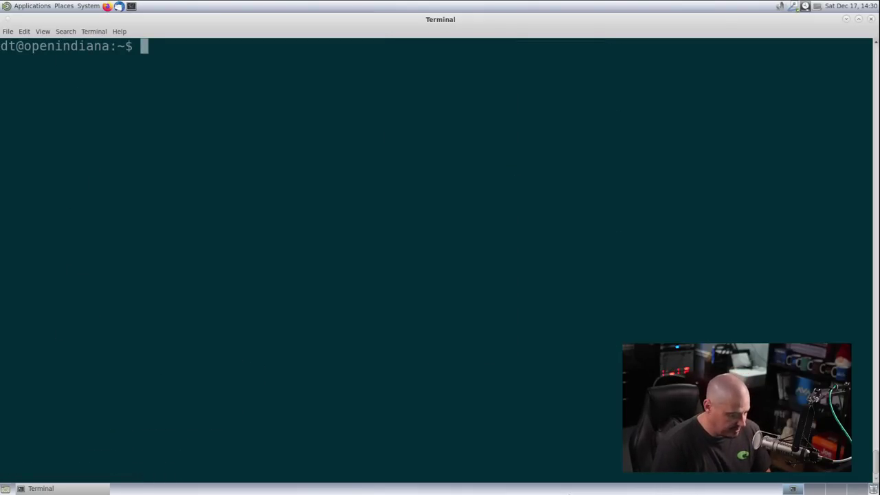
Run svcadm to print its usage help, then run svcs to list the online services
{"action": "type", "text": "svc"}
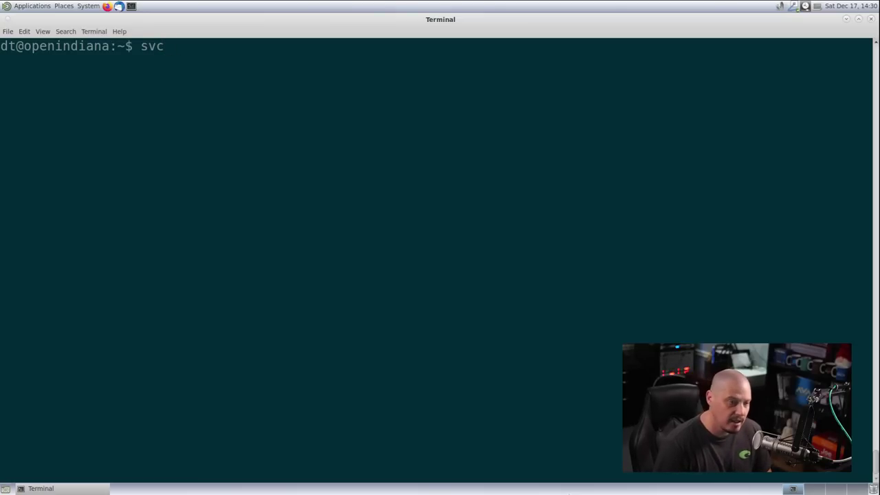
{"action": "type", "text": "adm"}
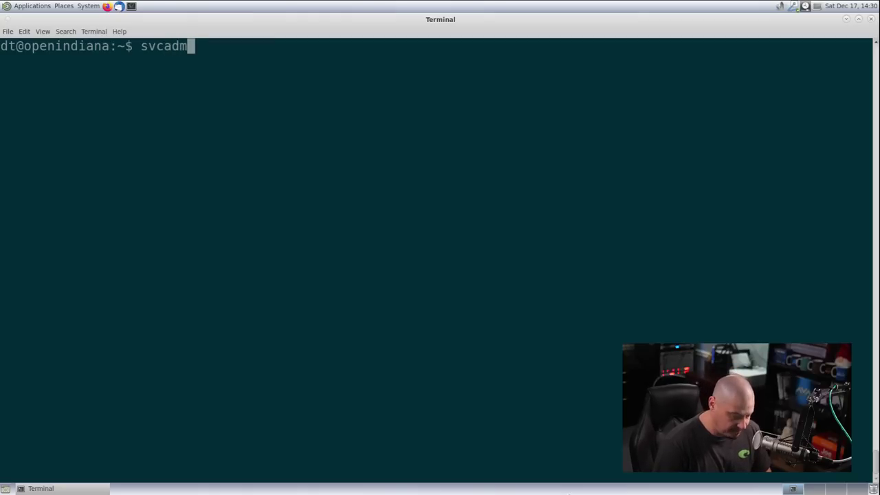
{"action": "key", "text": "Return"}
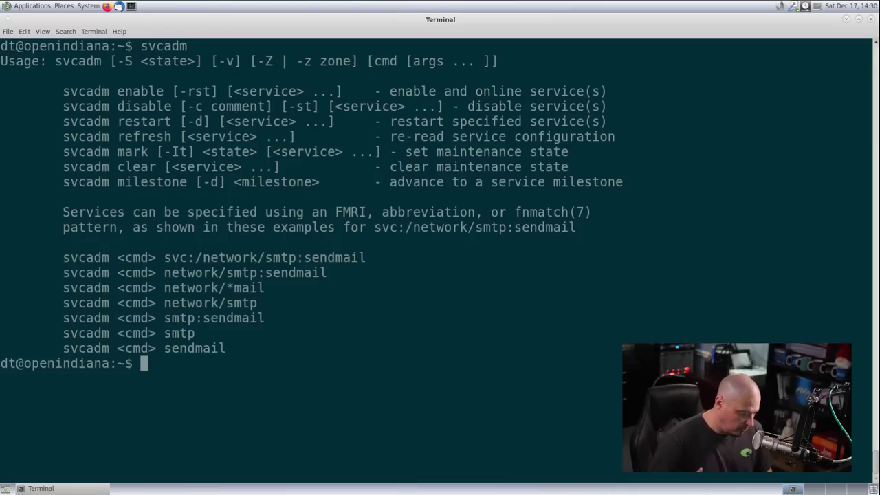
{"action": "type", "text": "svcs"}
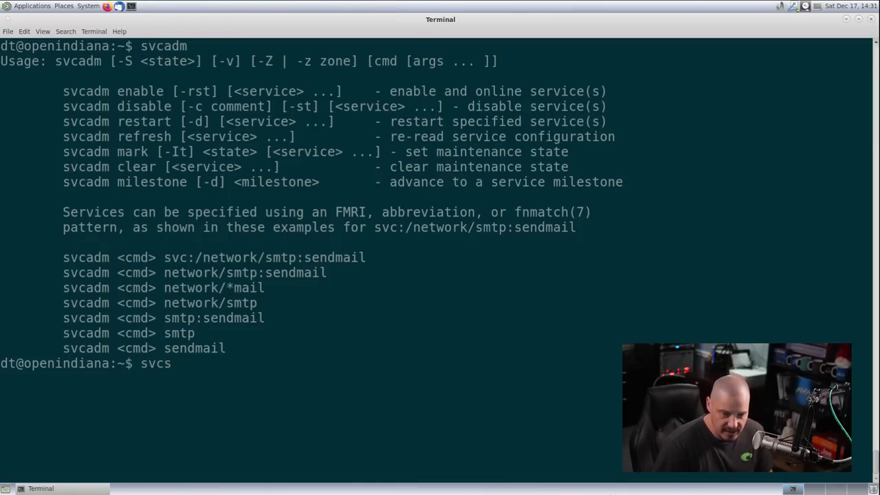
{"action": "key", "text": "Return"}
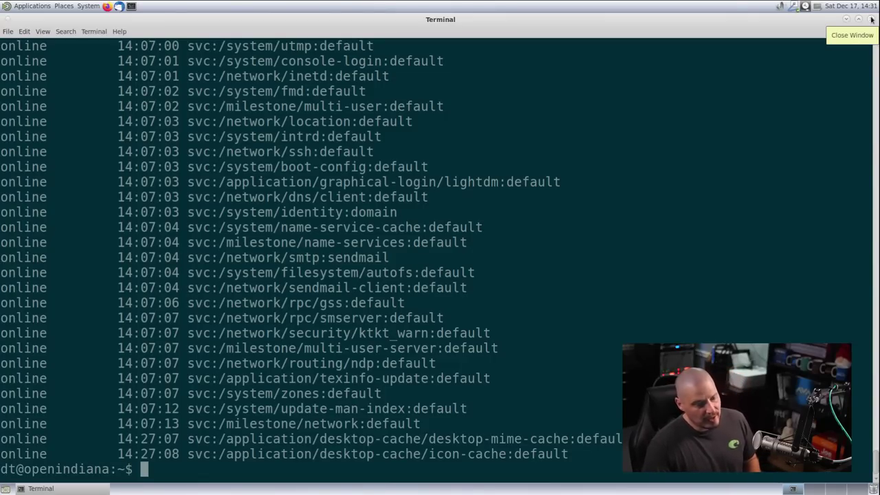
Close the MATE Terminal window, leaving the empty blue desktop
{"action": "left_click", "coordinate": [872, 19]}
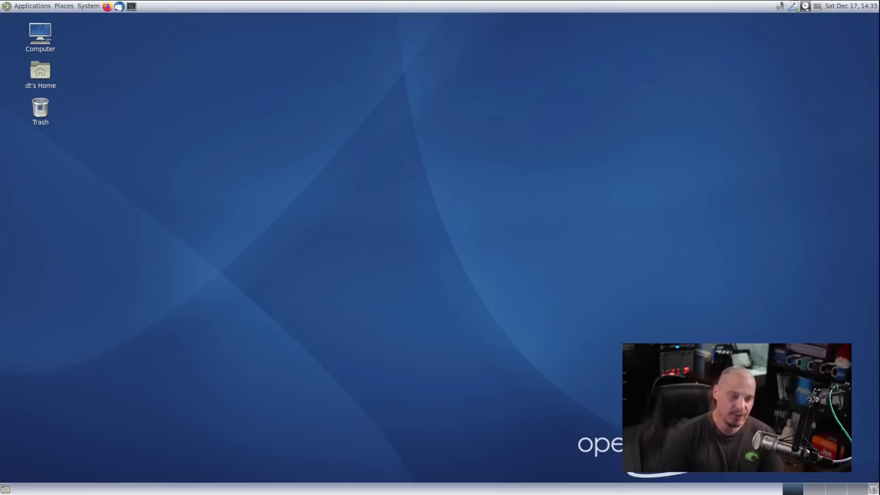